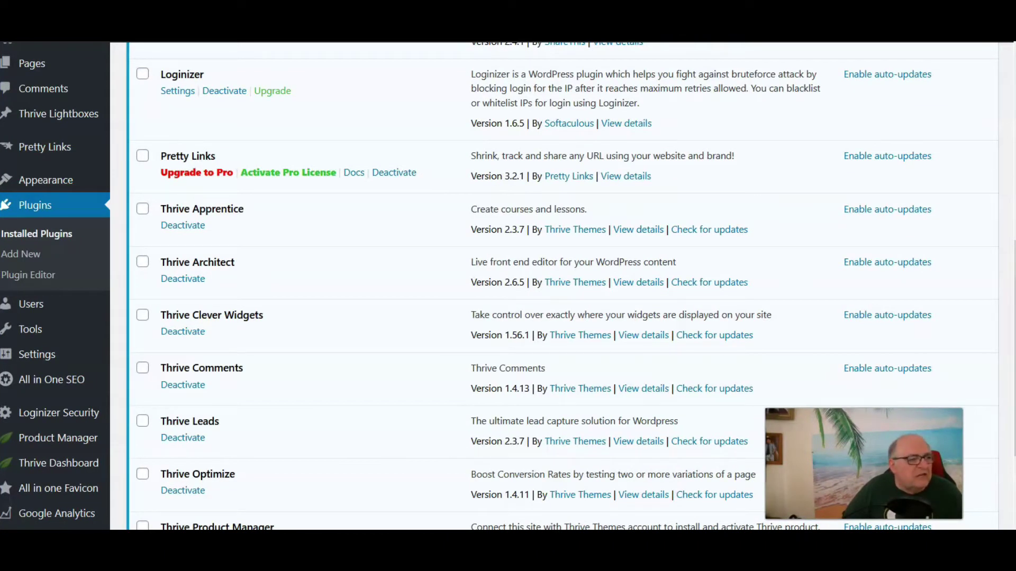
# Open the Thrive Dashboard products overview from the admin sidebar.
pyautogui.moveTo(48, 74)
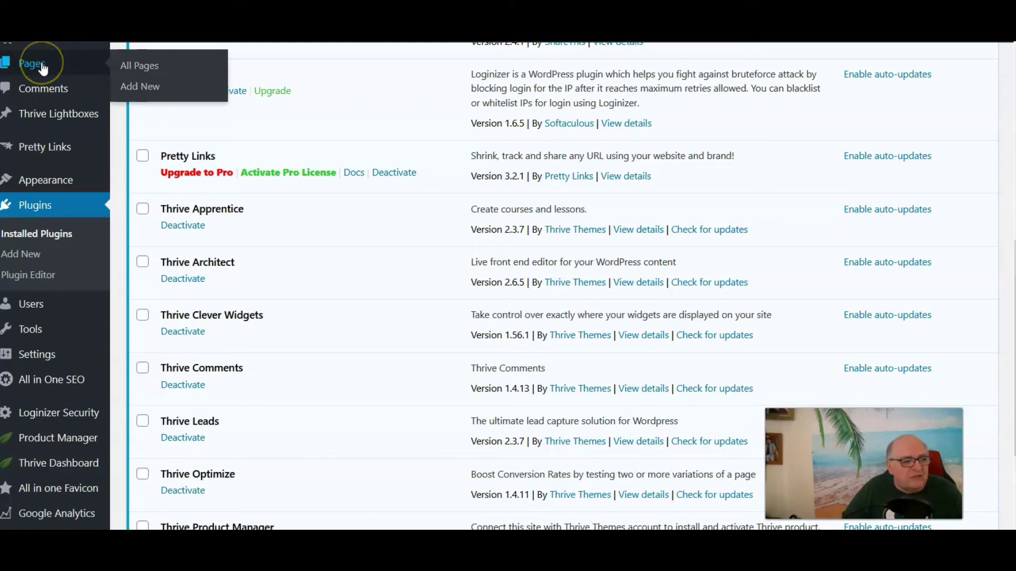
pyautogui.click(146, 196)
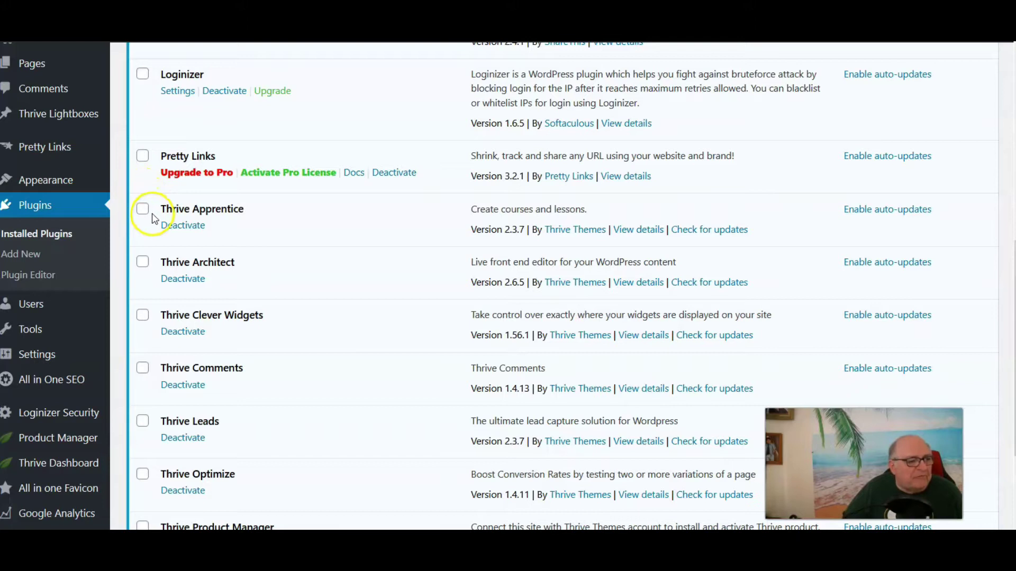
pyautogui.scroll(-3, 166, 220)
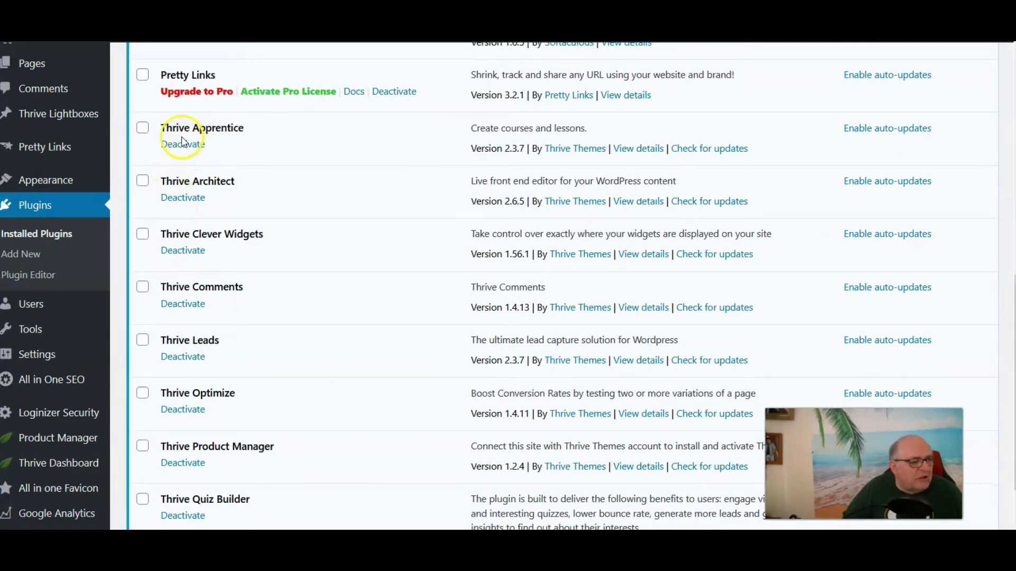
pyautogui.scroll(-3, 188, 203)
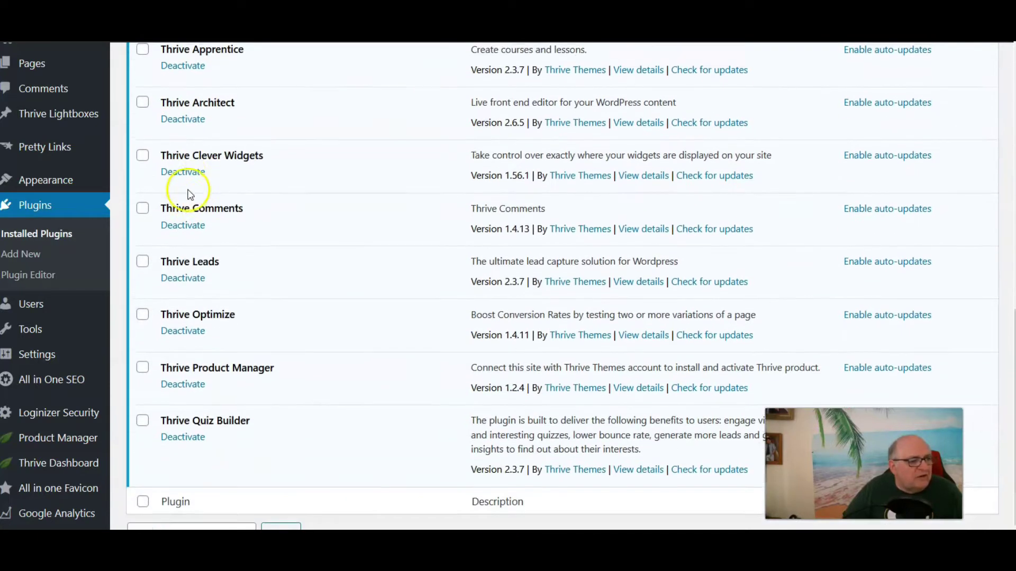
pyautogui.scroll(-2, 182, 159)
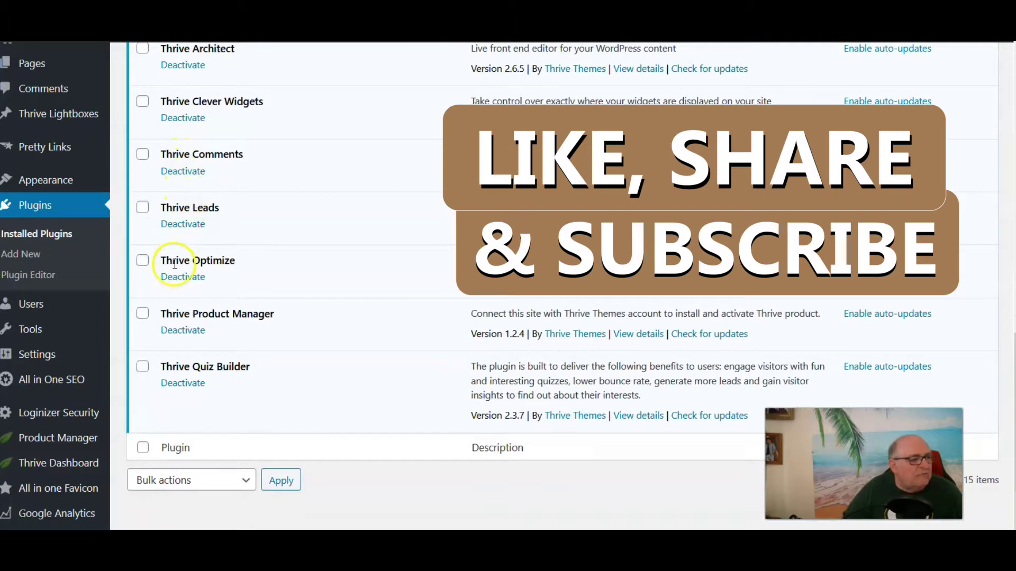
pyautogui.scroll(3, 182, 209)
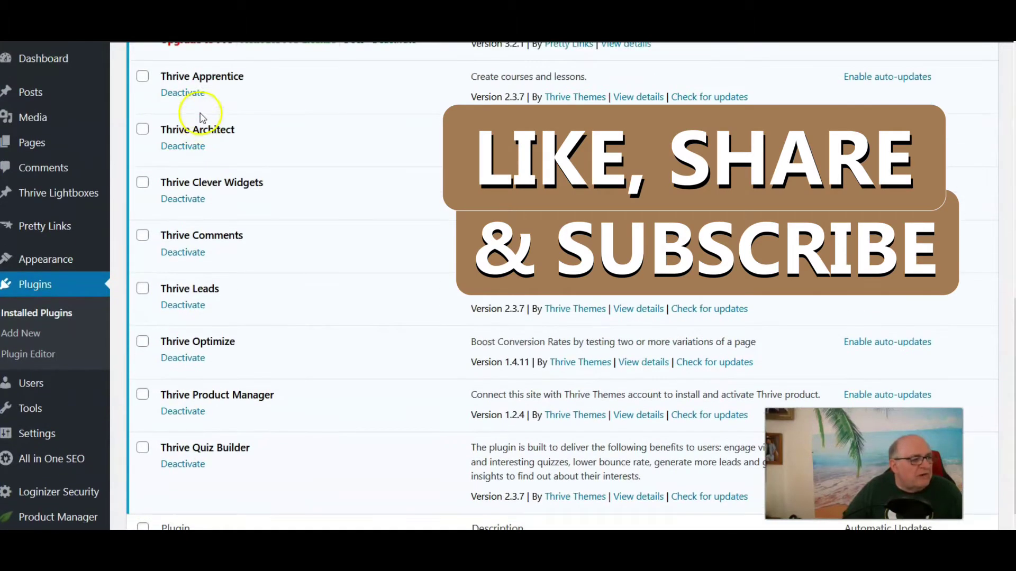
pyautogui.scroll(-3, 50, 198)
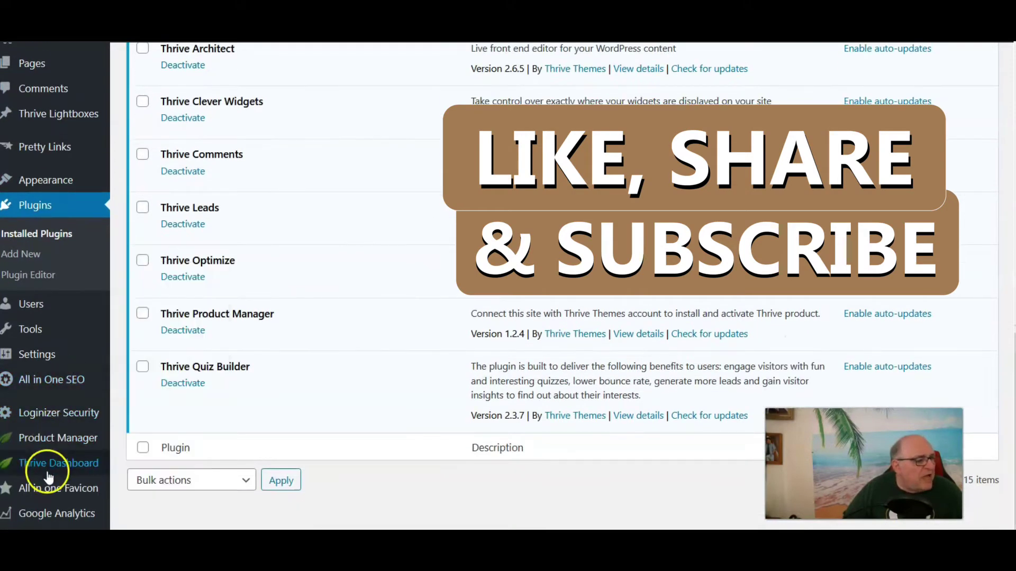
pyautogui.moveTo(51, 472)
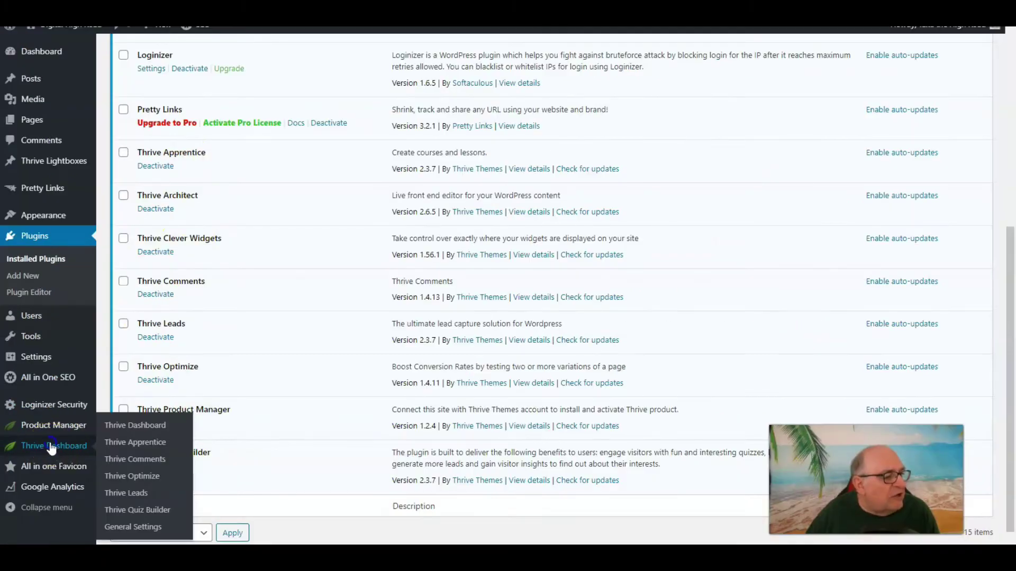
pyautogui.click(51, 446)
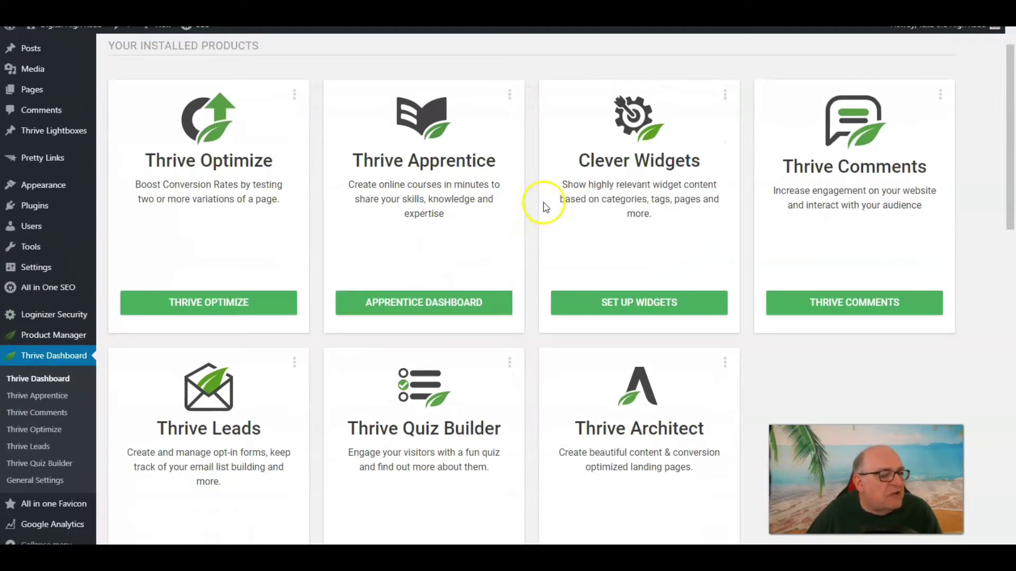
pyautogui.scroll(-1, 558, 334)
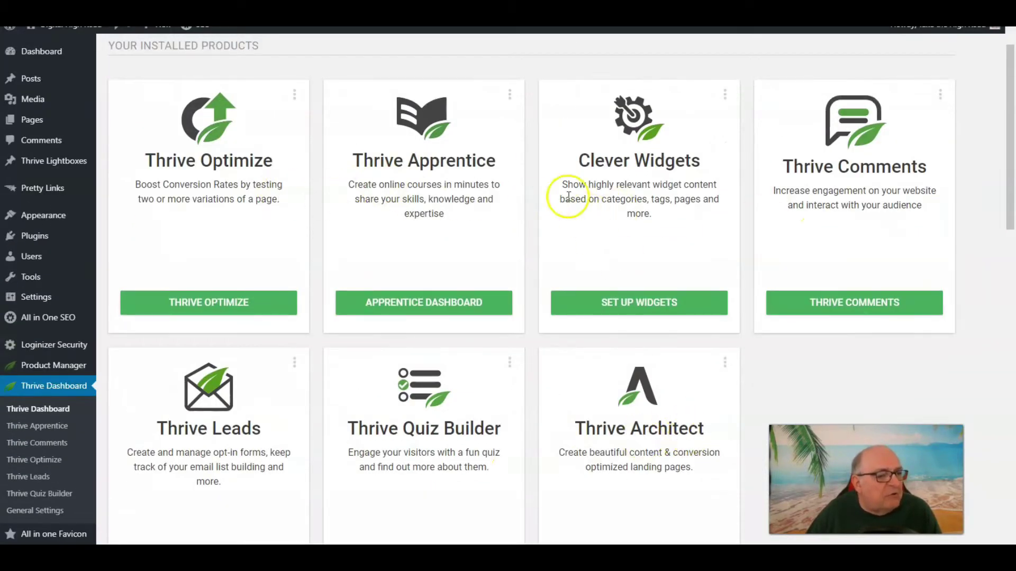
# Look at the Thrive Apprentice dashboard, then return to the Thrive products overview.
pyautogui.click(410, 308)
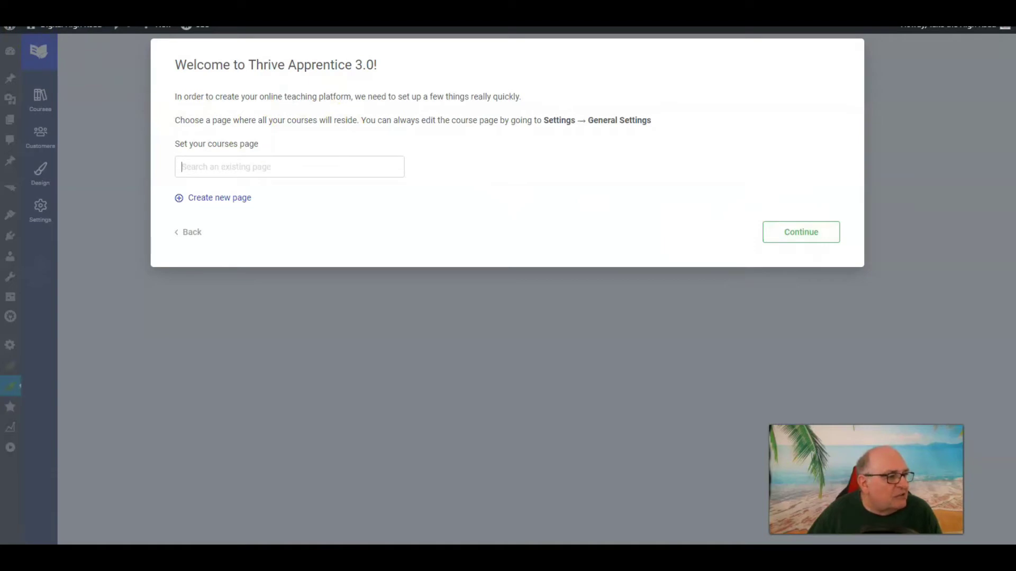
pyautogui.hotkey('alt', 'Left')
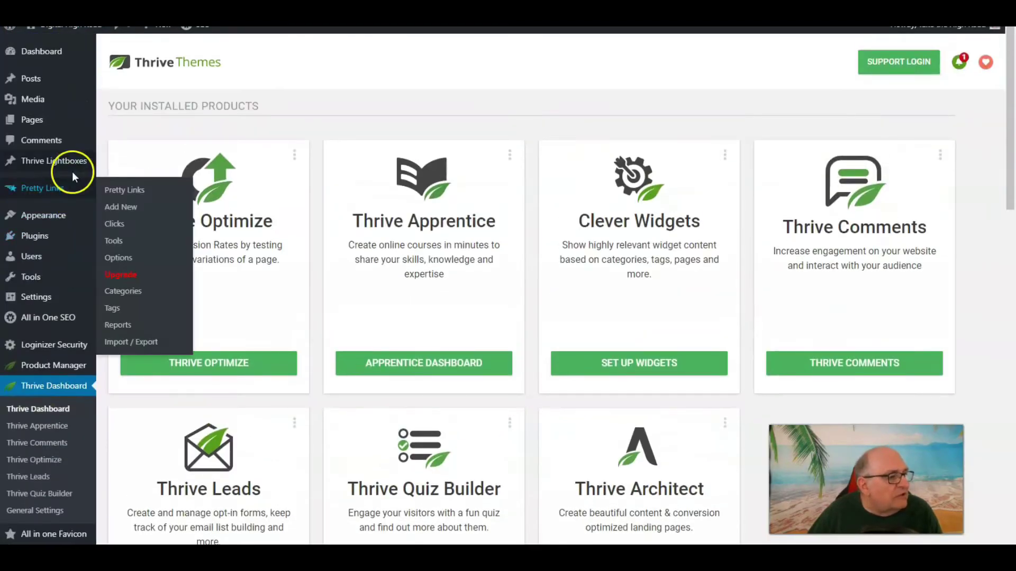
pyautogui.moveTo(38, 126)
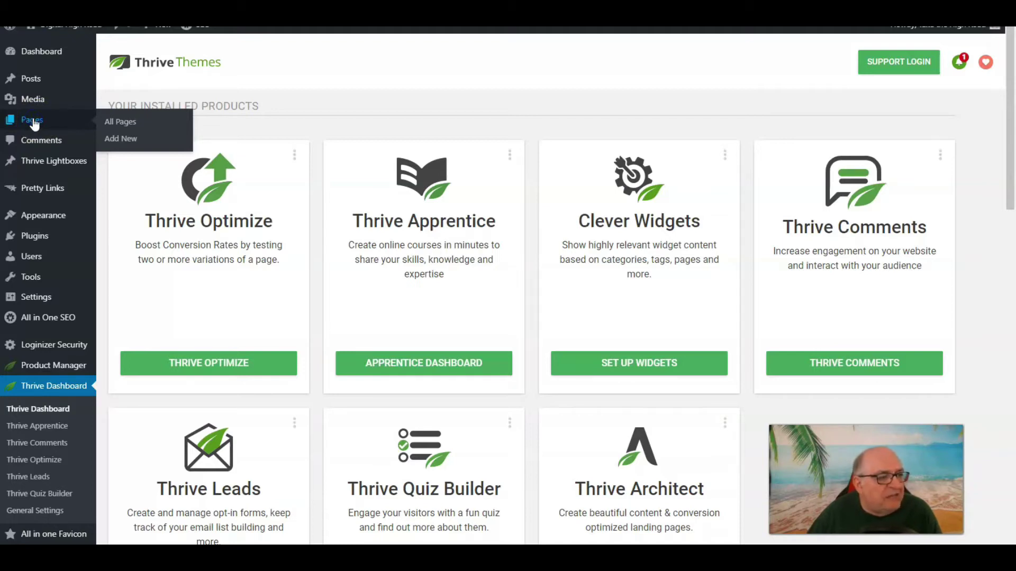
# Add a new page titled 'Test 1' with an empty body and publish it at /test-1/.
pyautogui.click(34, 123)
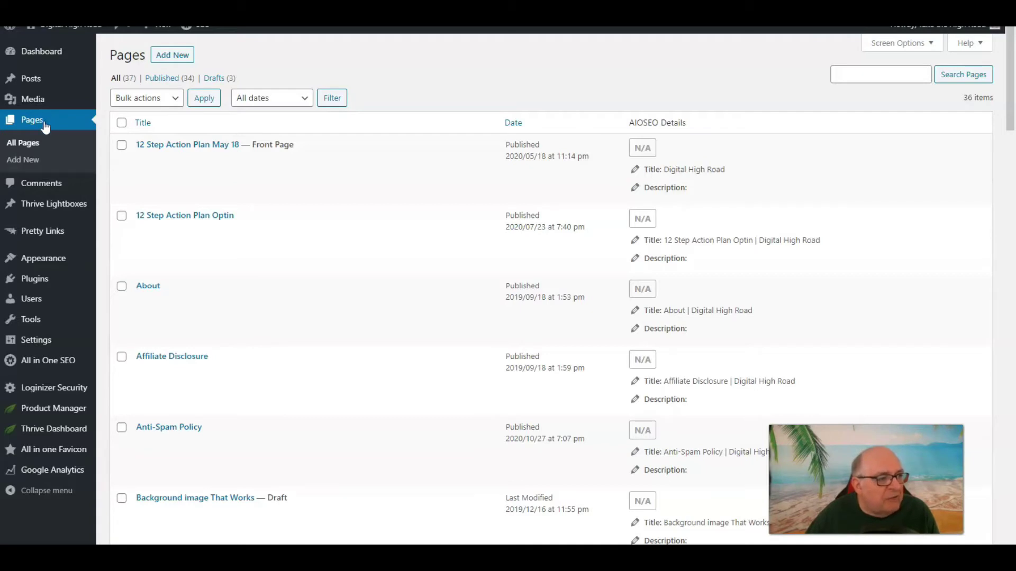
pyautogui.click(34, 123)
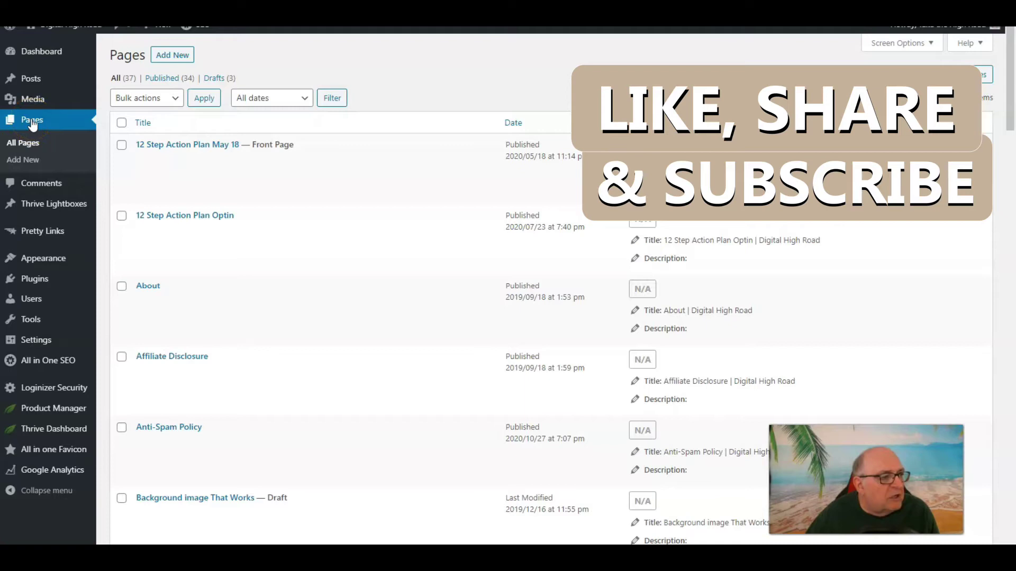
pyautogui.click(175, 56)
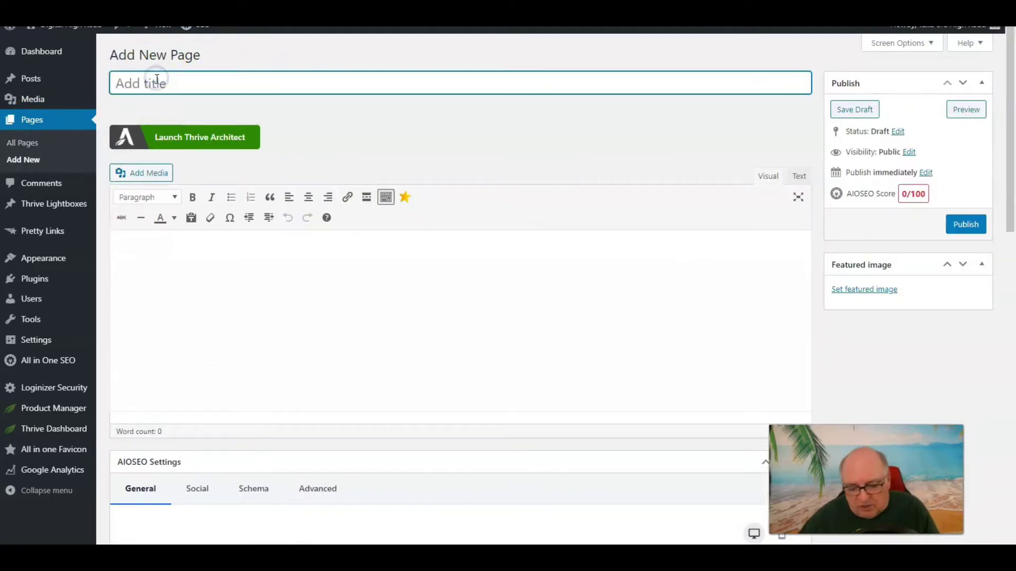
pyautogui.write('Test 1')
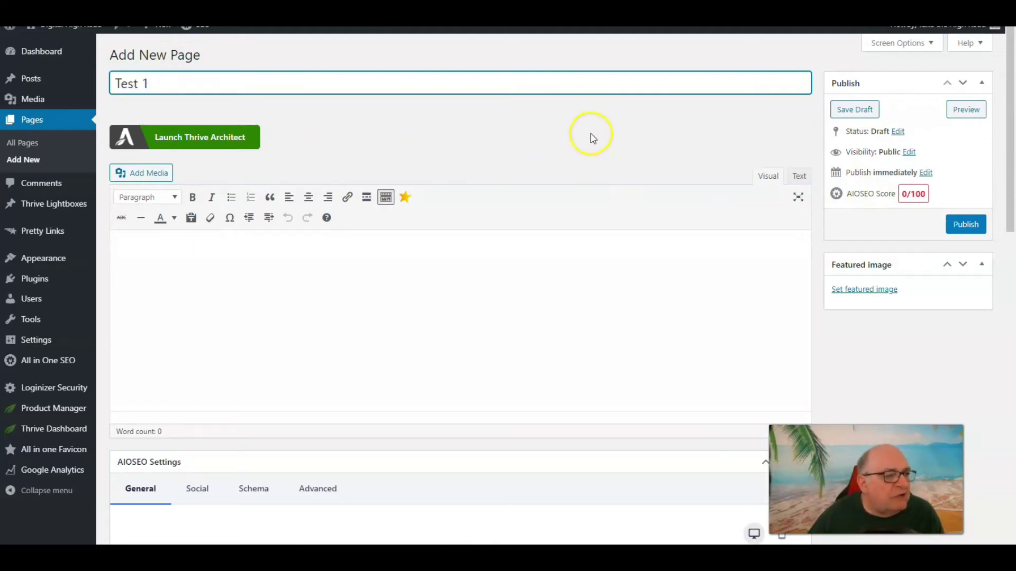
pyautogui.click(964, 225)
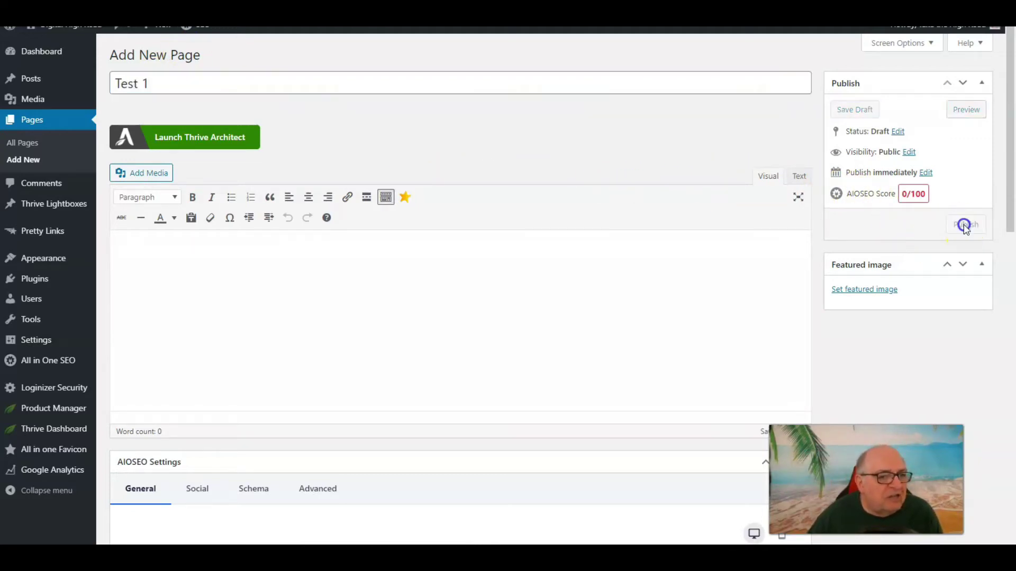
pyautogui.click(964, 224)
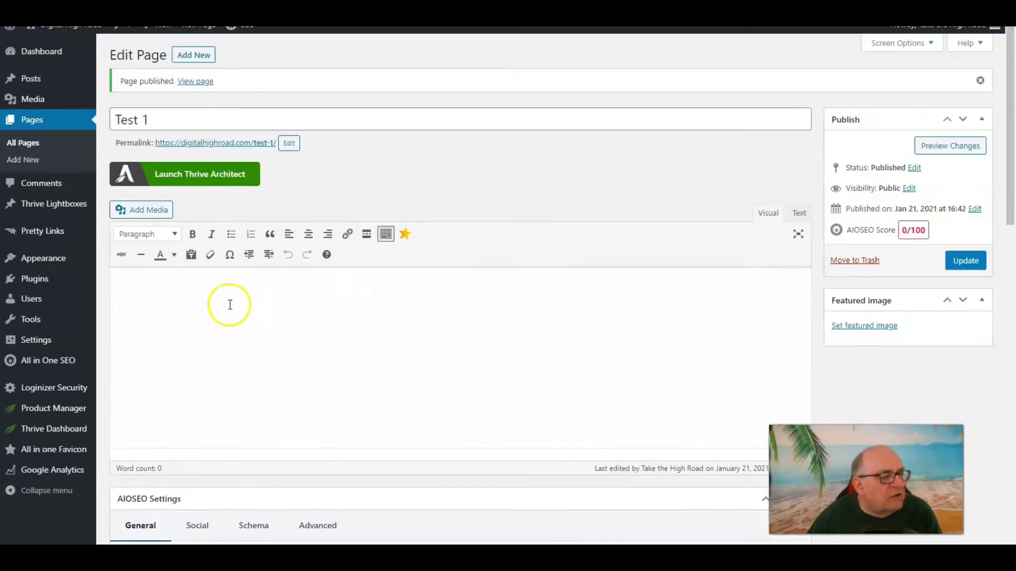
# Check the live Test 1 page in a new tab, then return to its Edit Page tab.
pyautogui.rightClick(195, 81)
pyautogui.click(228, 88)
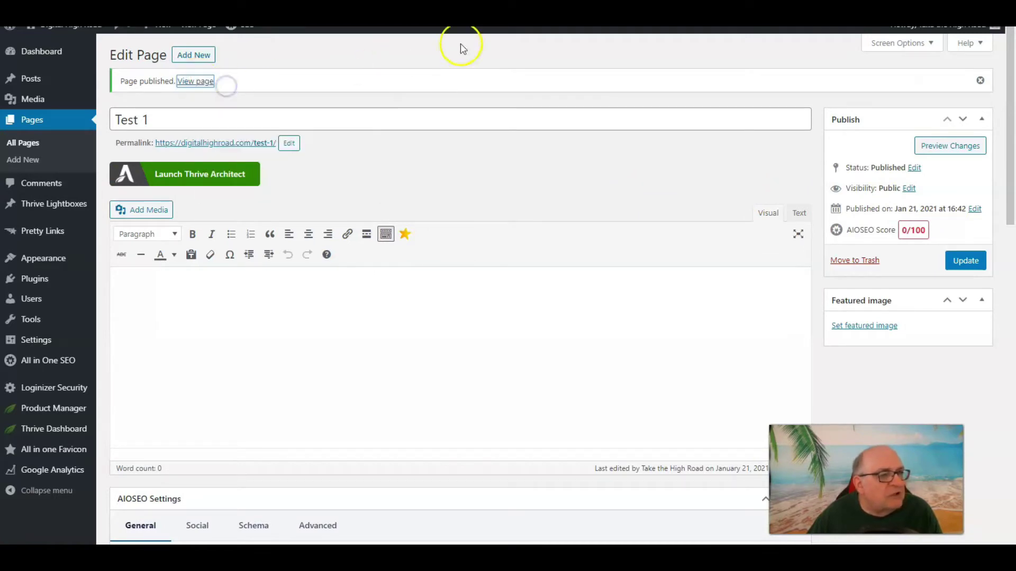
pyautogui.hotkey('ctrl', 'Tab')
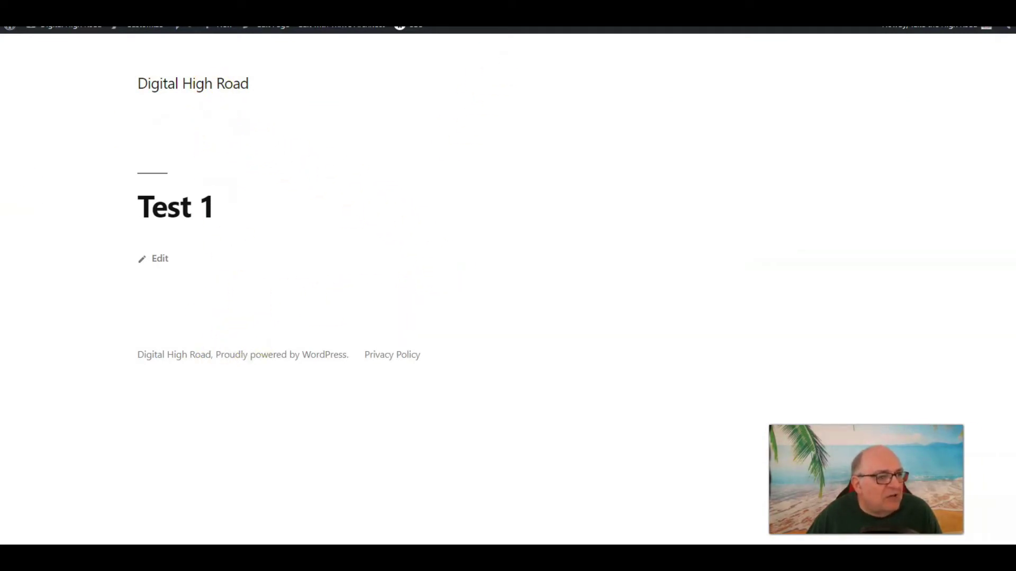
pyautogui.hotkey('ctrl', 'shift', 'Tab')
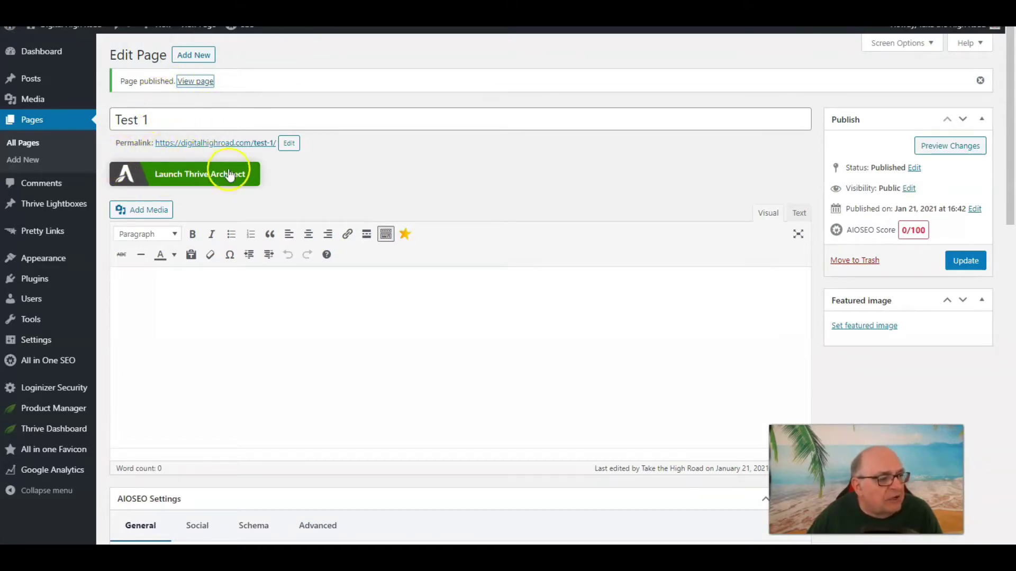
# Launch Thrive Architect on Test 1 and choose Pre-built Landing Page to reach the template library.
pyautogui.click(180, 179)
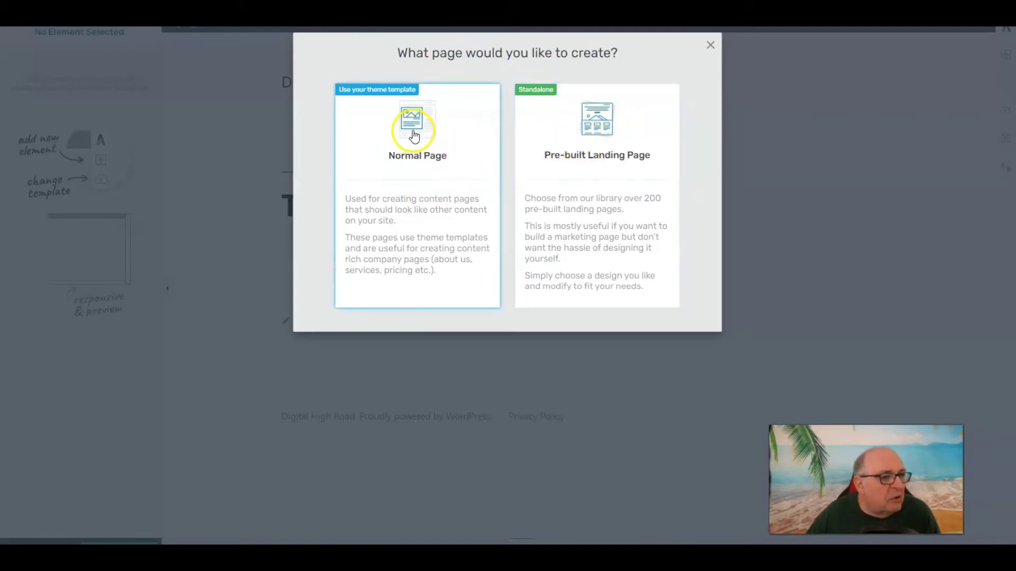
pyautogui.click(591, 131)
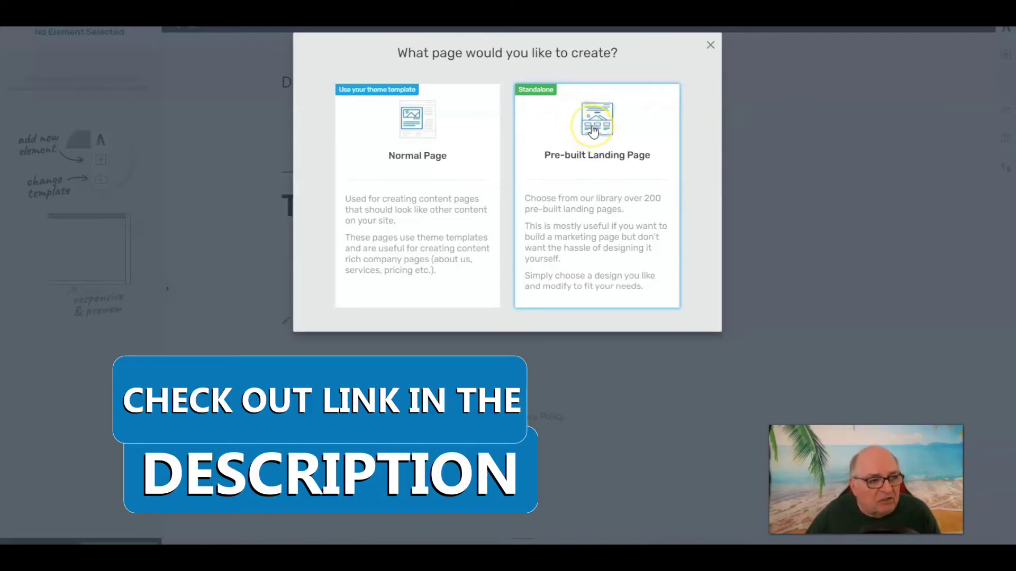
pyautogui.click(593, 130)
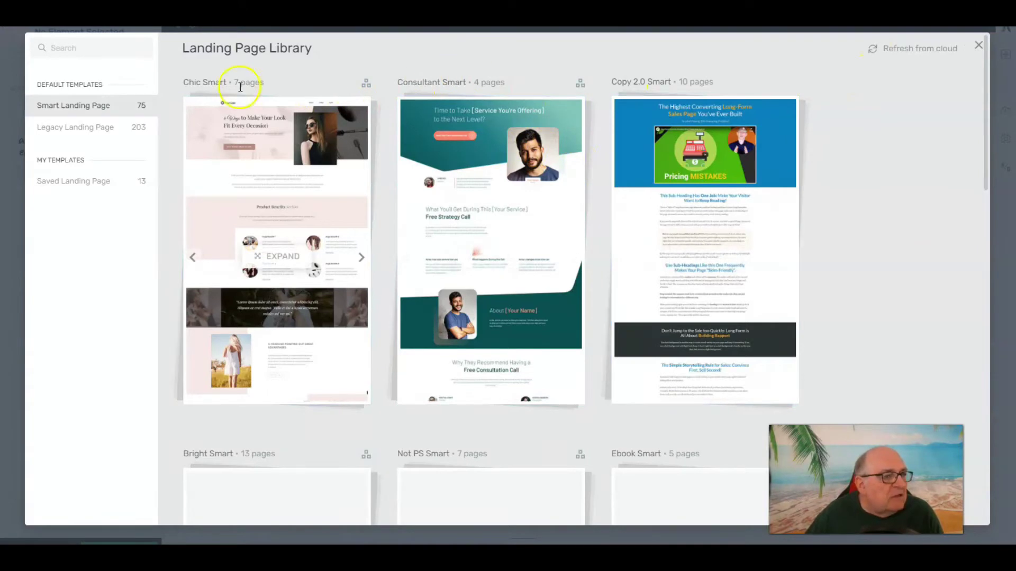
pyautogui.scroll(-5, 481, 171)
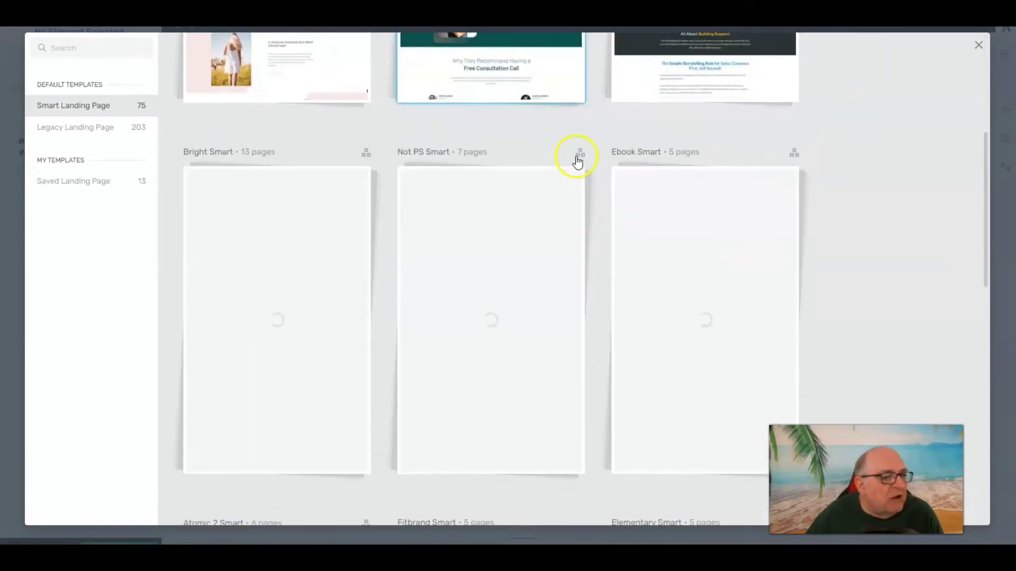
pyautogui.scroll(-2, 582, 163)
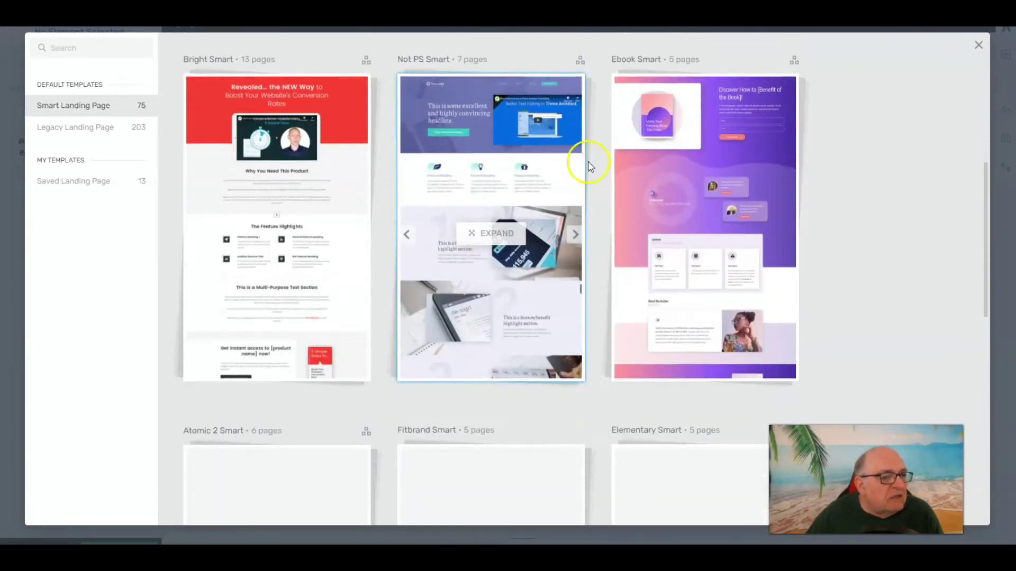
pyautogui.scroll(-6, 613, 159)
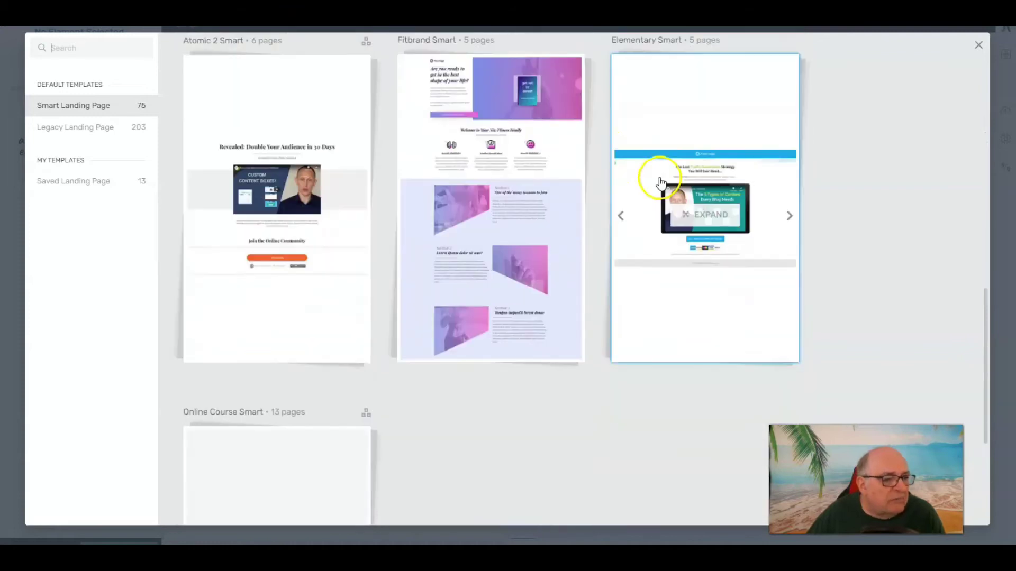
pyautogui.scroll(-2, 629, 170)
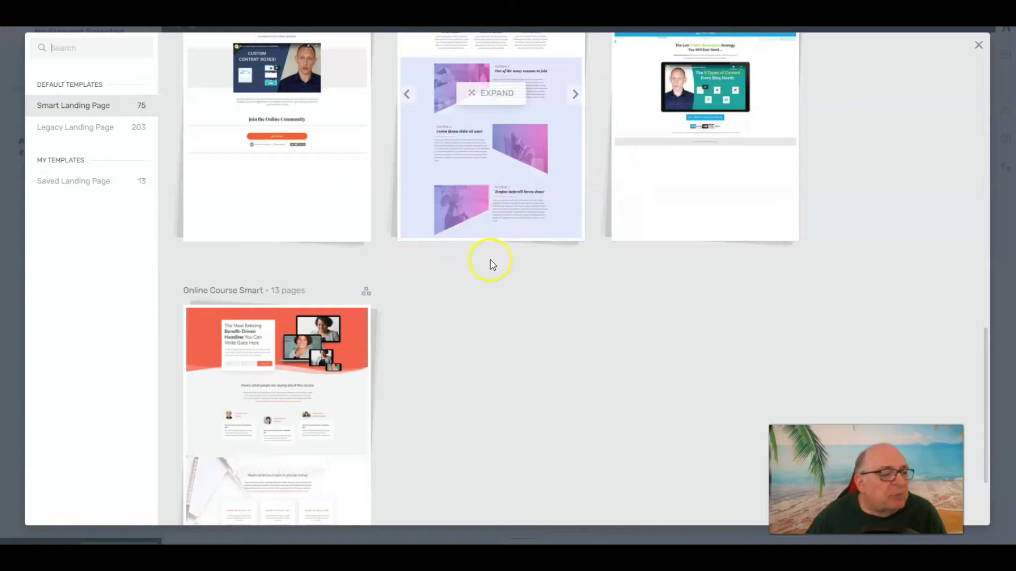
pyautogui.scroll(2, 487, 227)
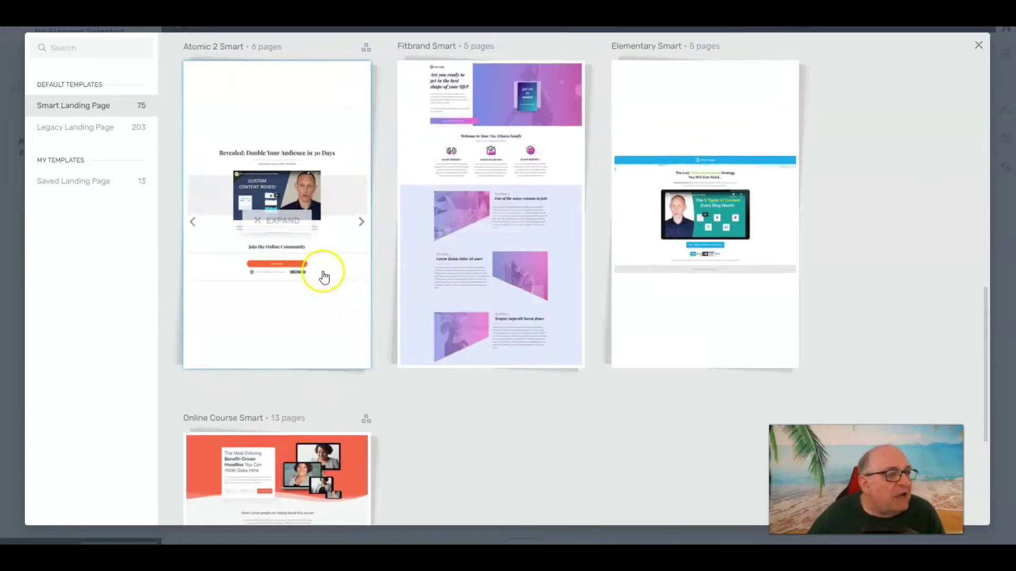
pyautogui.scroll(2, 324, 276)
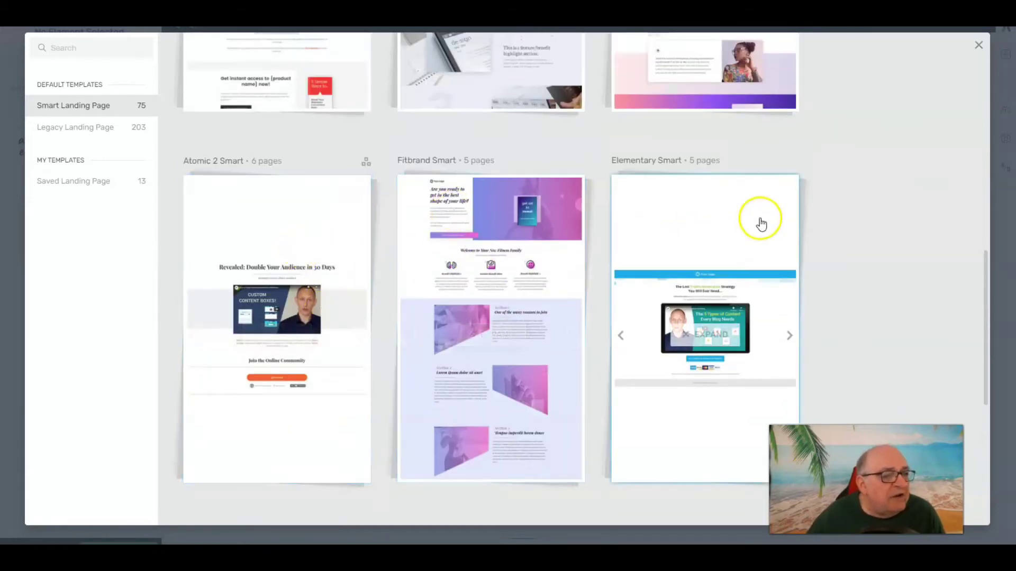
pyautogui.scroll(5, 758, 228)
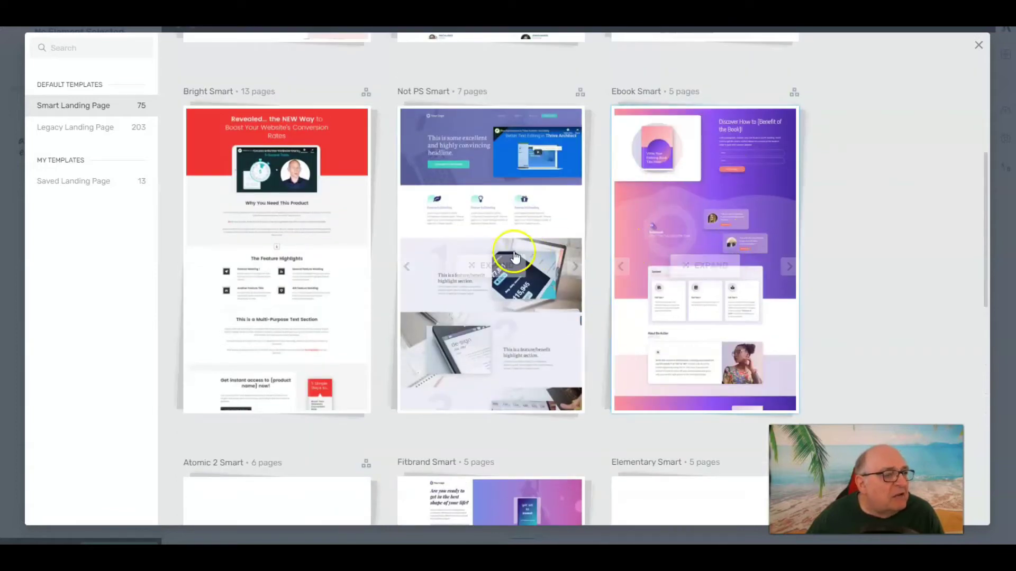
pyautogui.scroll(1, 355, 200)
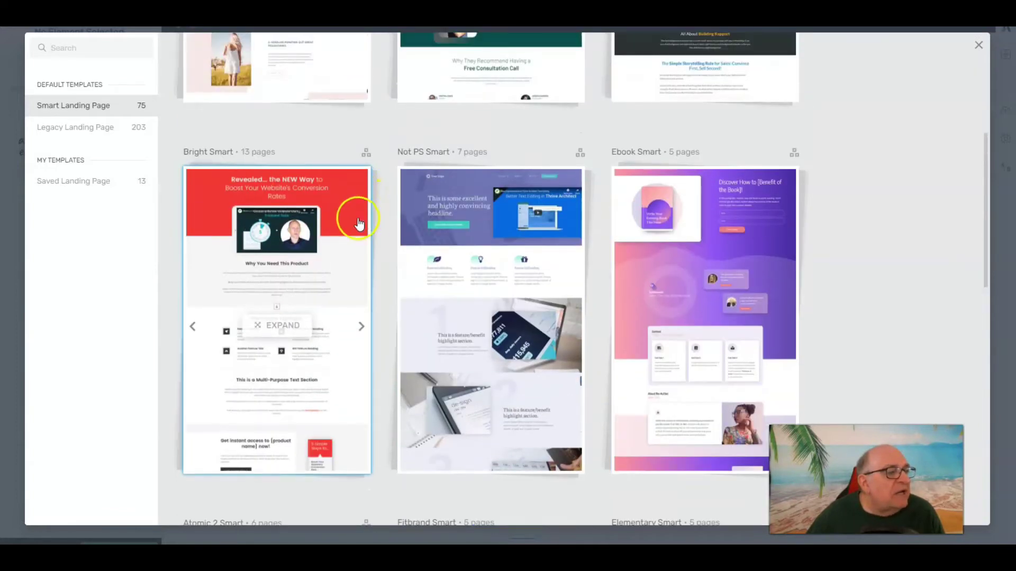
# From the Bright Smart set, apply the Bright Smart Lead Generation template to Test 1.
pyautogui.click(301, 199)
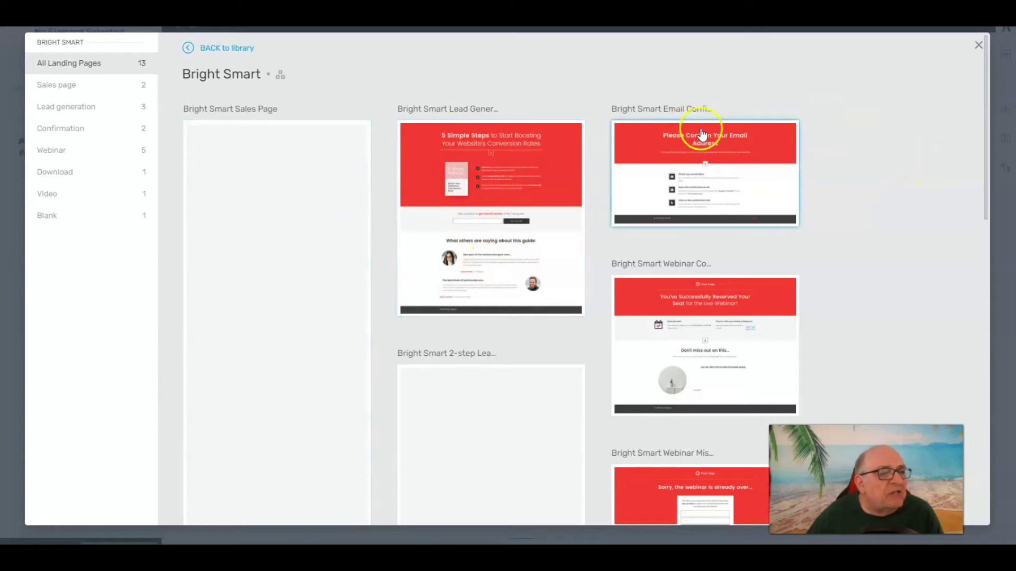
pyautogui.scroll(-5, 721, 139)
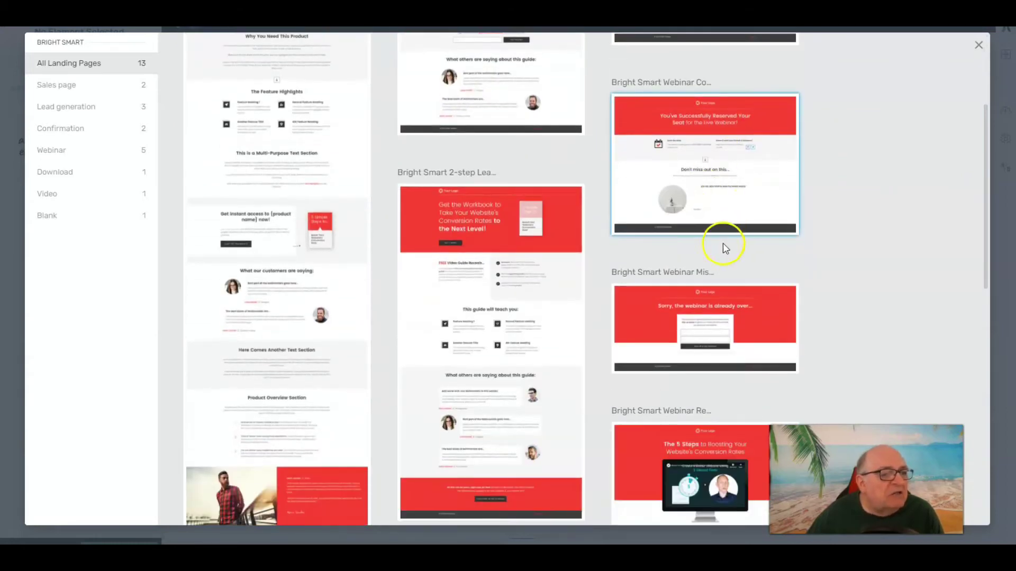
pyautogui.scroll(-1, 688, 201)
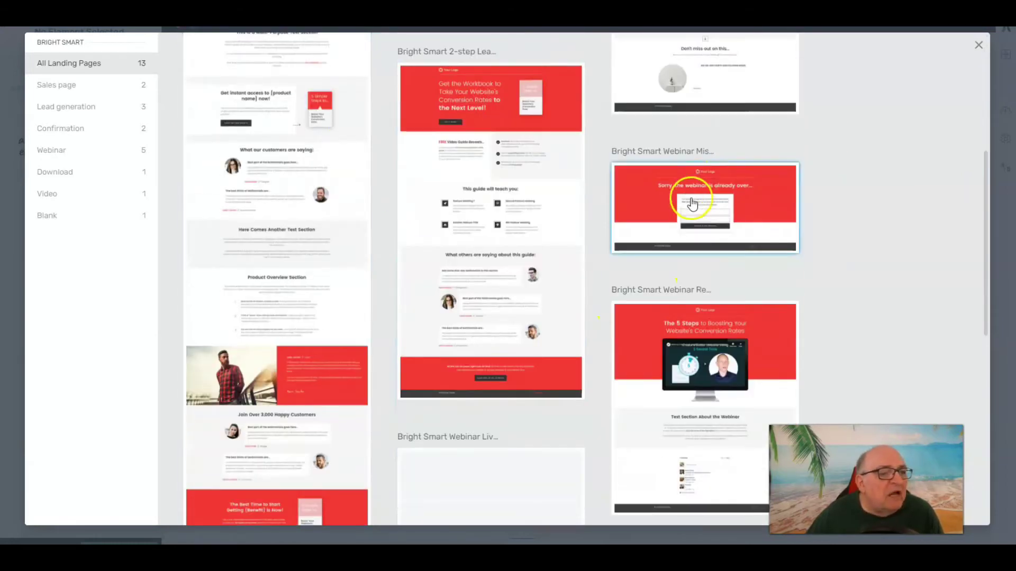
pyautogui.scroll(6, 661, 177)
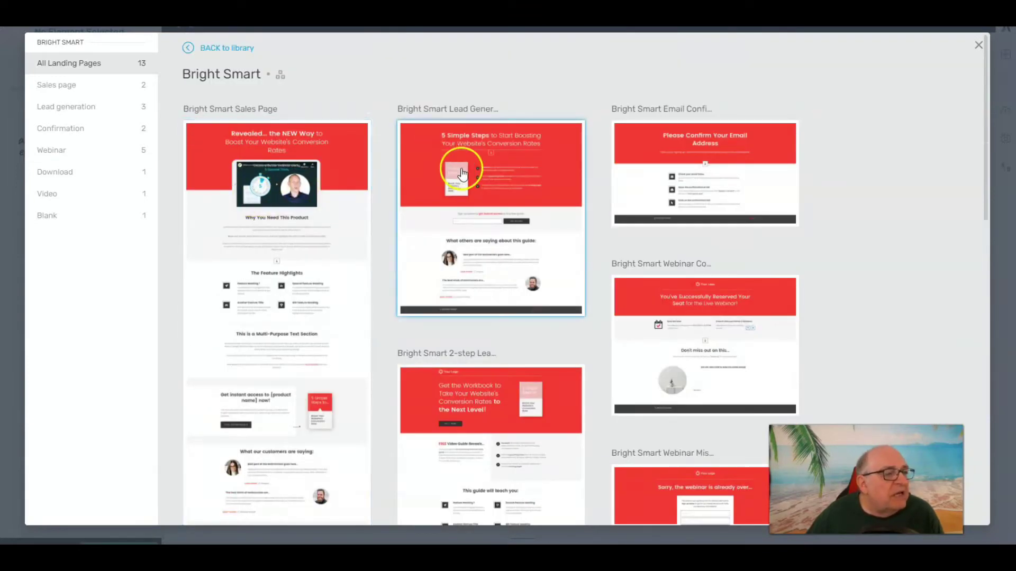
pyautogui.click(464, 168)
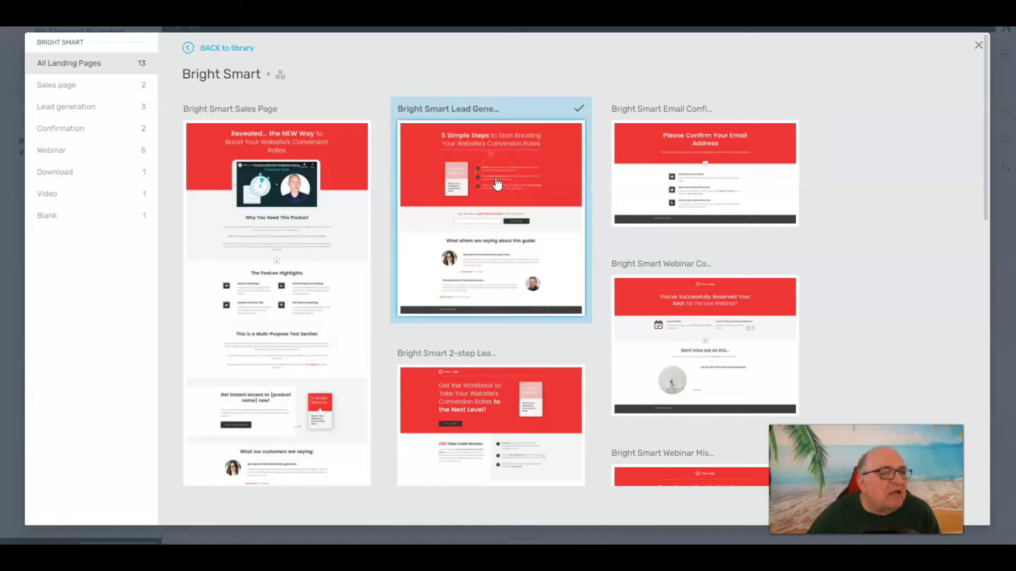
pyautogui.scroll(-1, 508, 222)
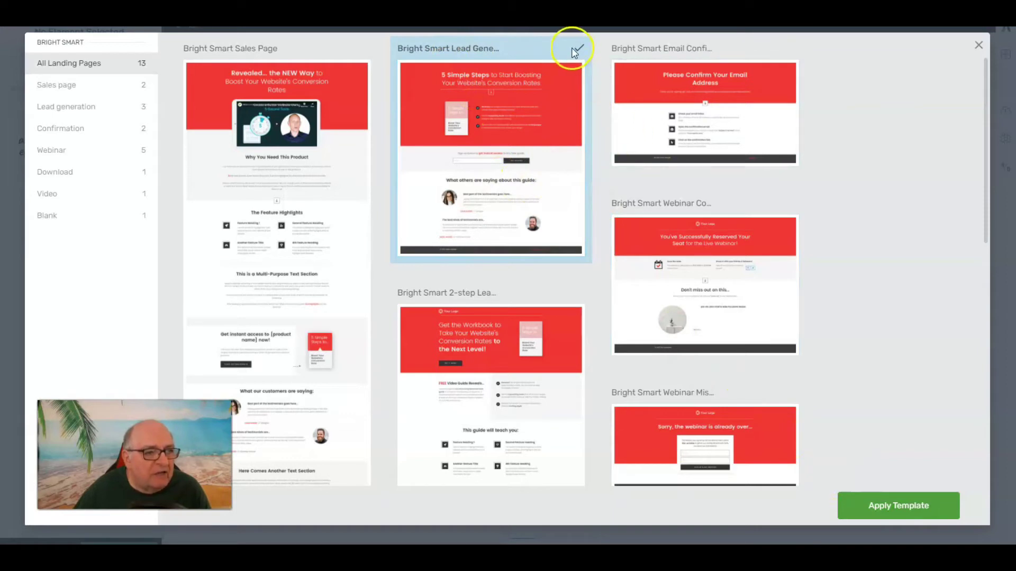
pyautogui.click(887, 507)
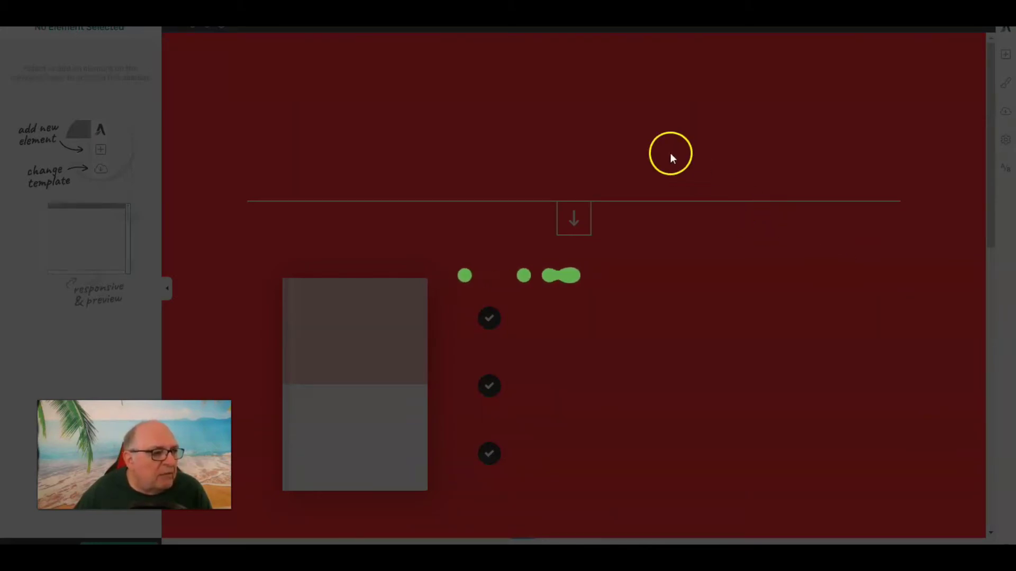
# Scroll through the loaded template to review its ebook hero, benefit bullets and sign-up form.
pyautogui.scroll(-1, 574, 205)
pyautogui.scroll(-2, 574, 205)
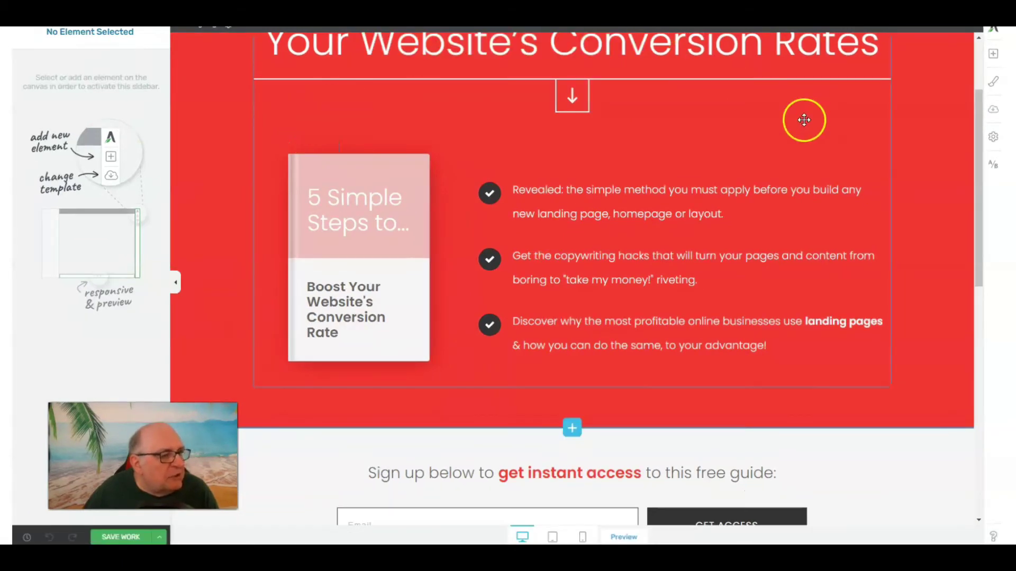
pyautogui.scroll(1, 703, 201)
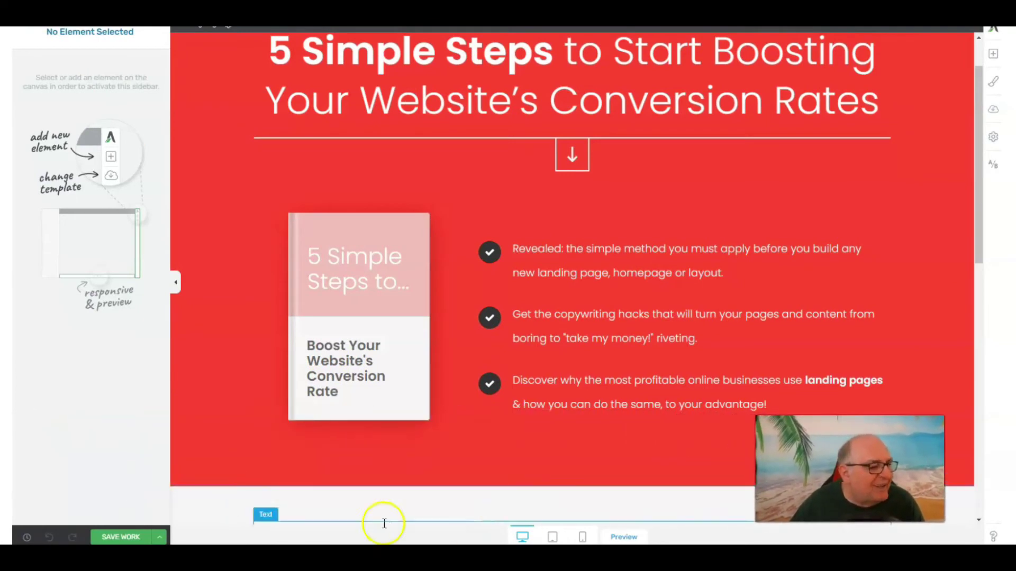
# Save the Thrive Architect work, update the published Test 1 page, and open it live in a new tab.
pyautogui.click(128, 537)
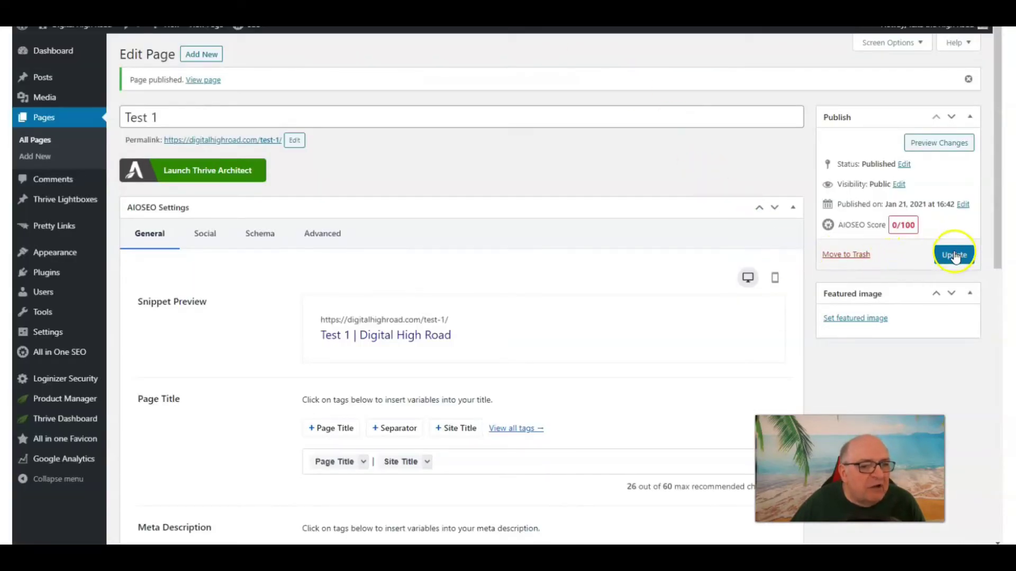
pyautogui.click(952, 257)
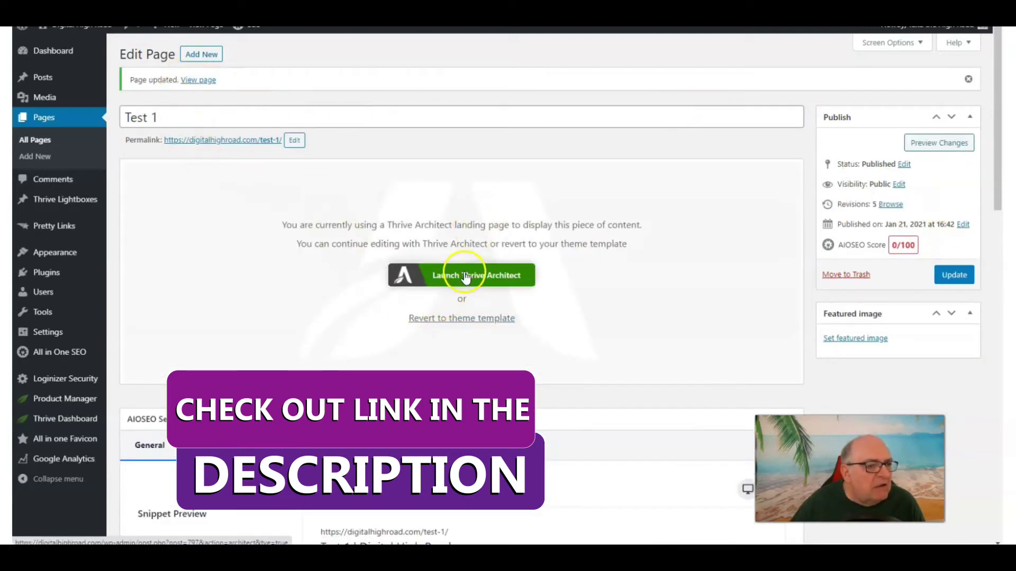
pyautogui.rightClick(190, 80)
pyautogui.click(219, 86)
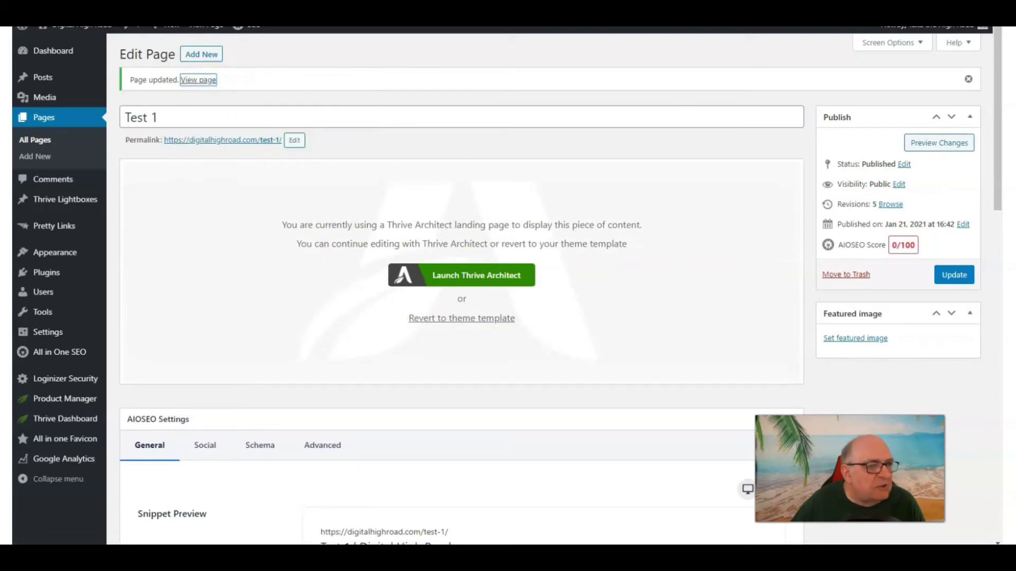
# Review the live Test 1 page down to its two testimonials and footer.
pyautogui.hotkey('ctrl', 'Tab')
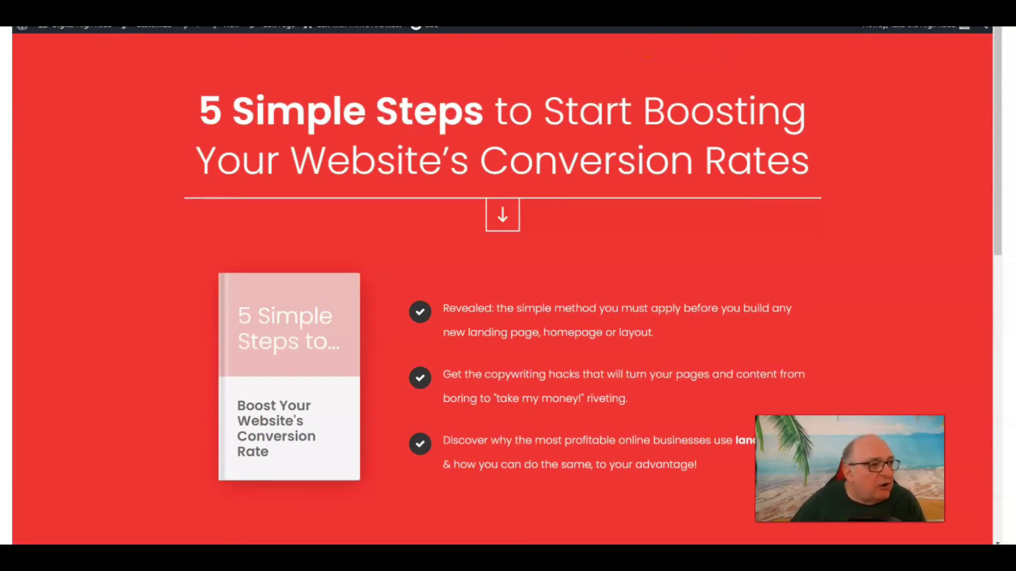
pyautogui.scroll(-5, 685, 265)
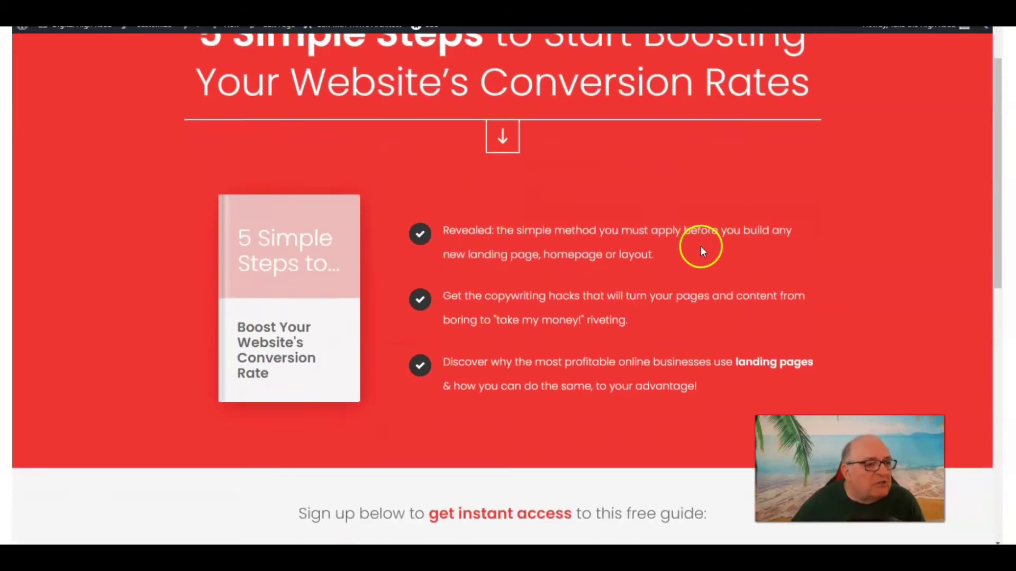
pyautogui.scroll(-6, 713, 254)
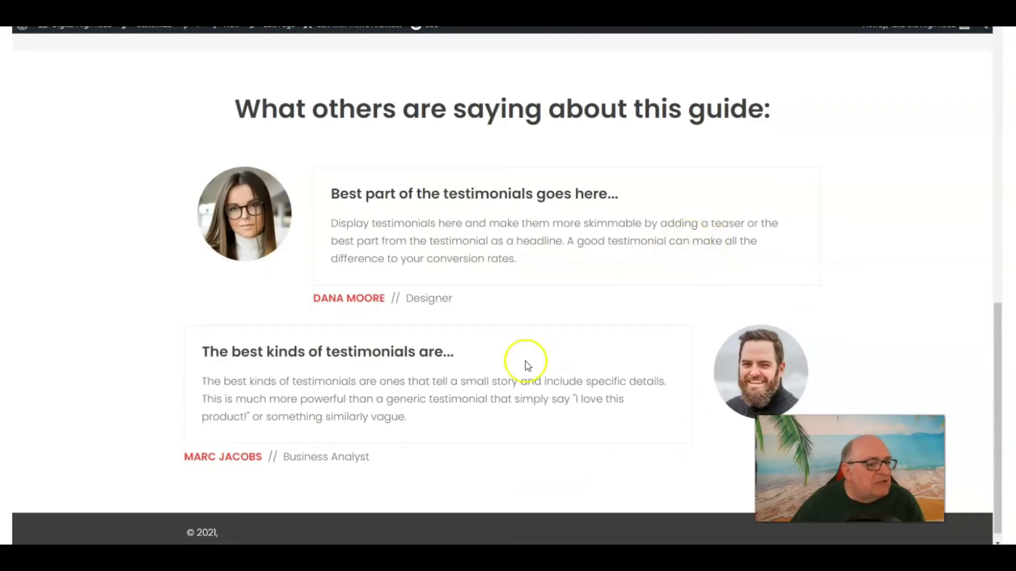
pyautogui.scroll(9, 711, 337)
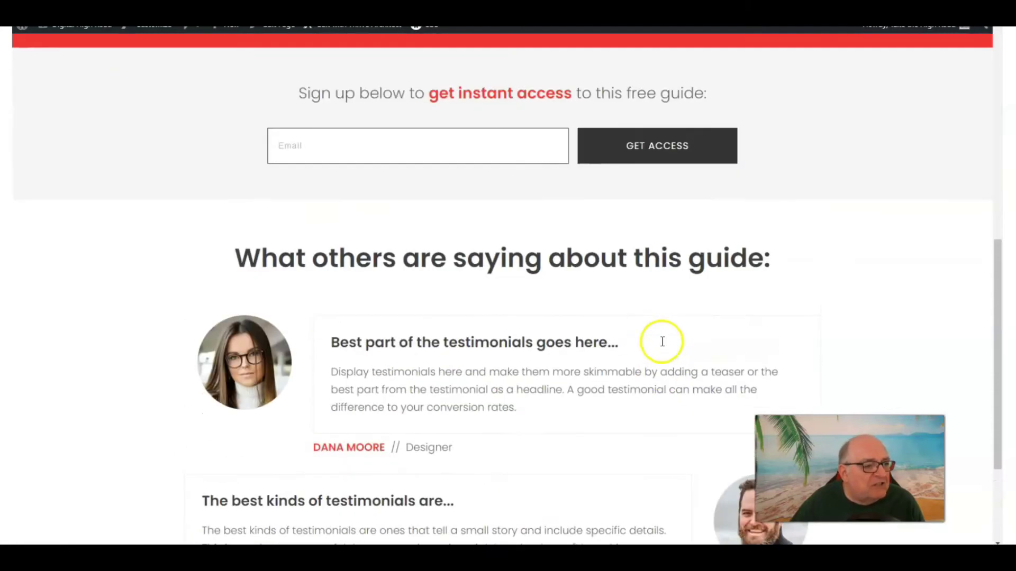
pyautogui.scroll(2, 642, 322)
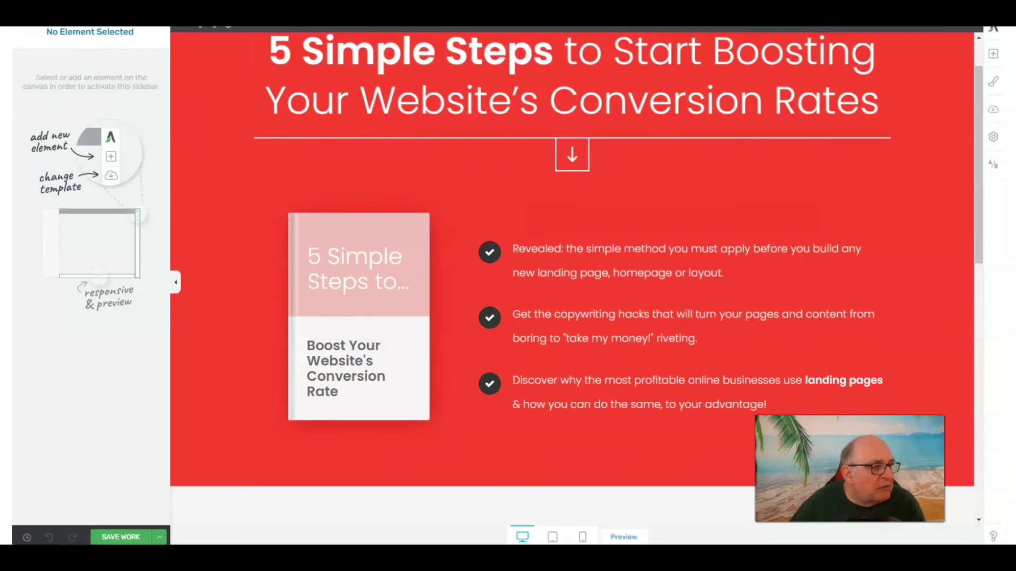
# Trim the hero headline to '5 Simple Start Boosting Your Website' and restyle it as a 24 px Heading 3.
pyautogui.scroll(1, 772, 298)
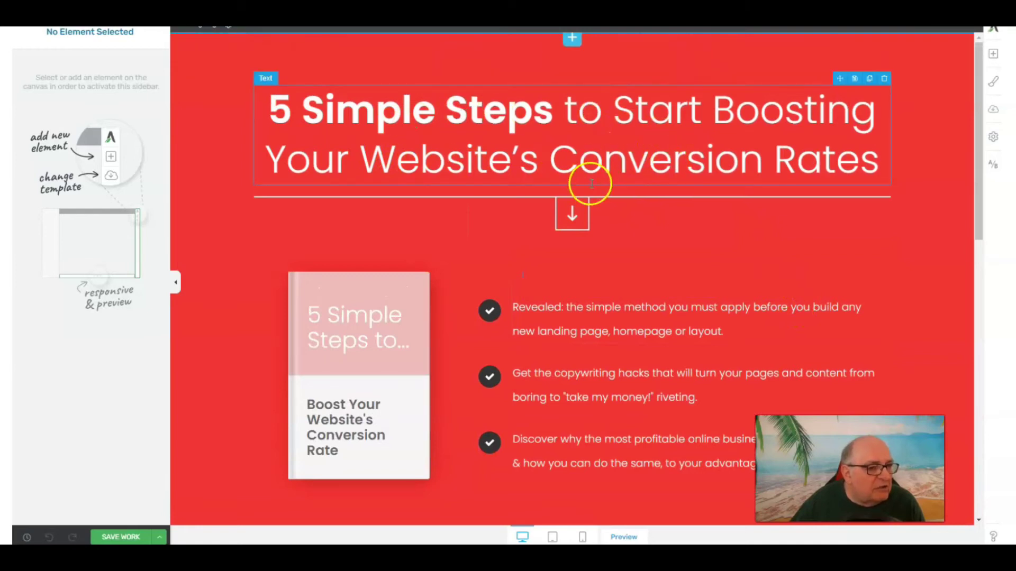
pyautogui.scroll(-2, 672, 497)
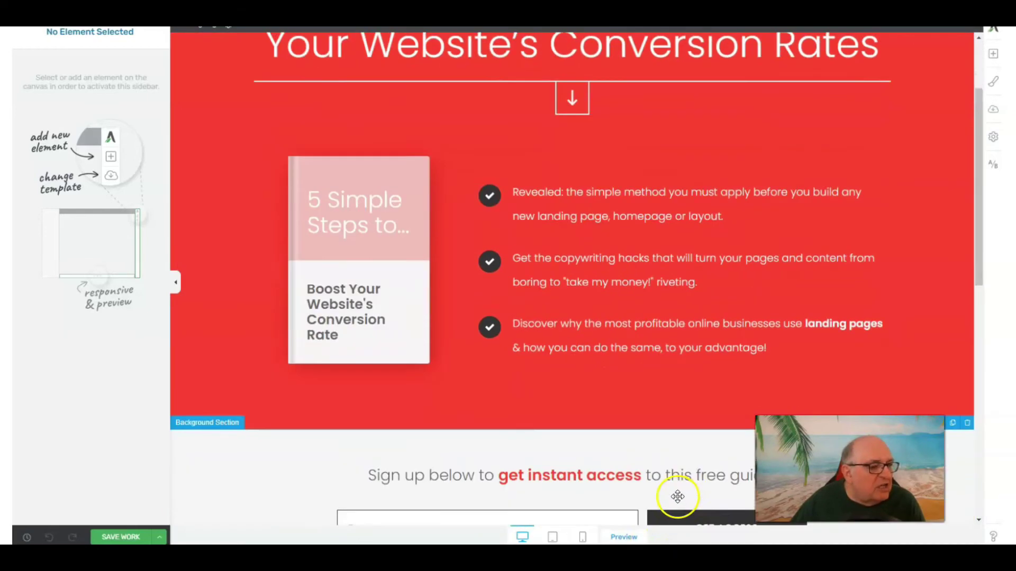
pyautogui.scroll(-3, 681, 469)
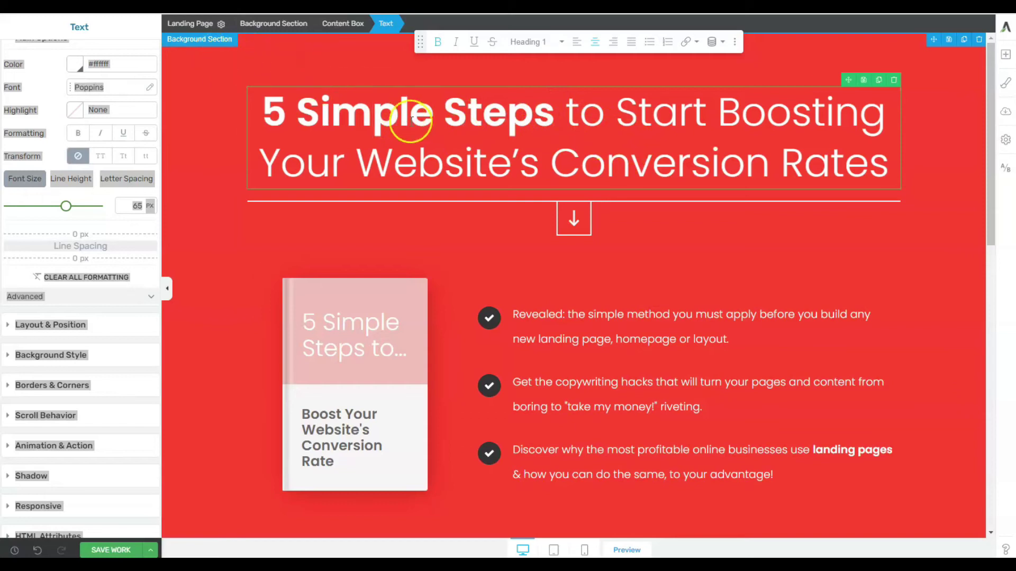
pyautogui.click(373, 112)
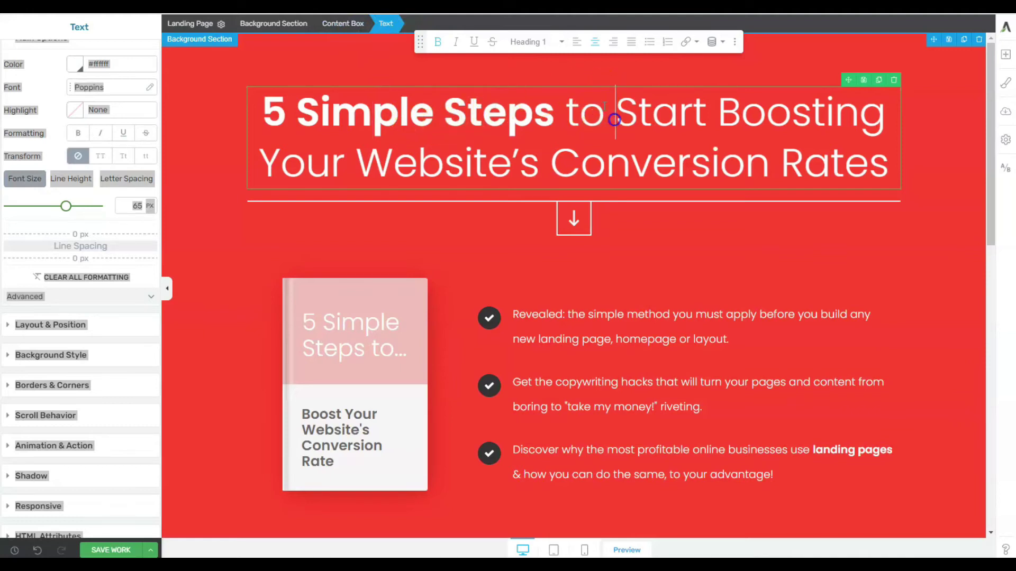
pyautogui.press('BackSpace')
pyautogui.press('BackSpace')
pyautogui.press('BackSpace')
pyautogui.press('BackSpace')
pyautogui.press('BackSpace')
pyautogui.press('BackSpace')
pyautogui.press('BackSpace')
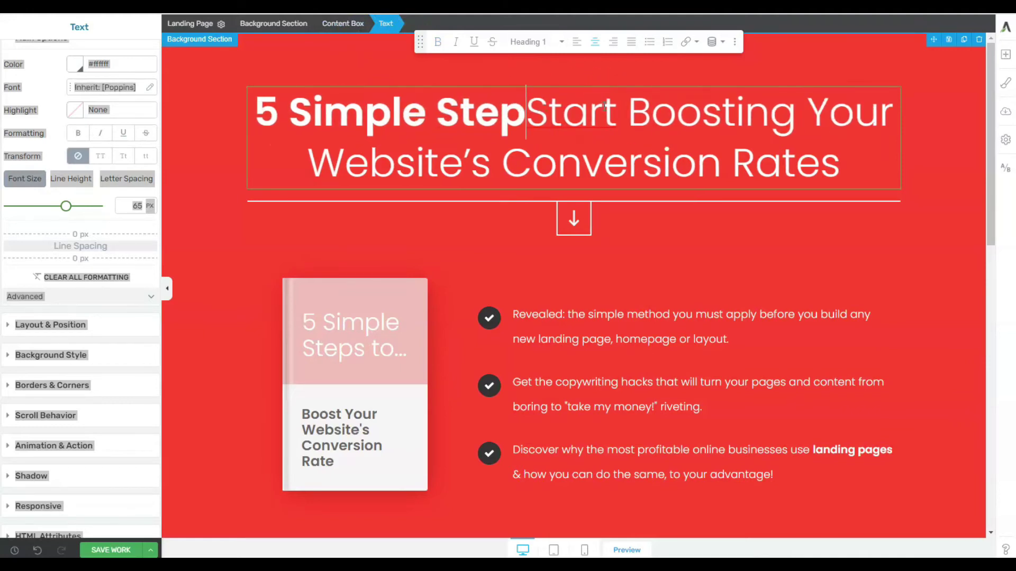
pyautogui.press('BackSpace')
pyautogui.press('BackSpace')
pyautogui.tripleClick(606, 106)
pyautogui.click(527, 42)
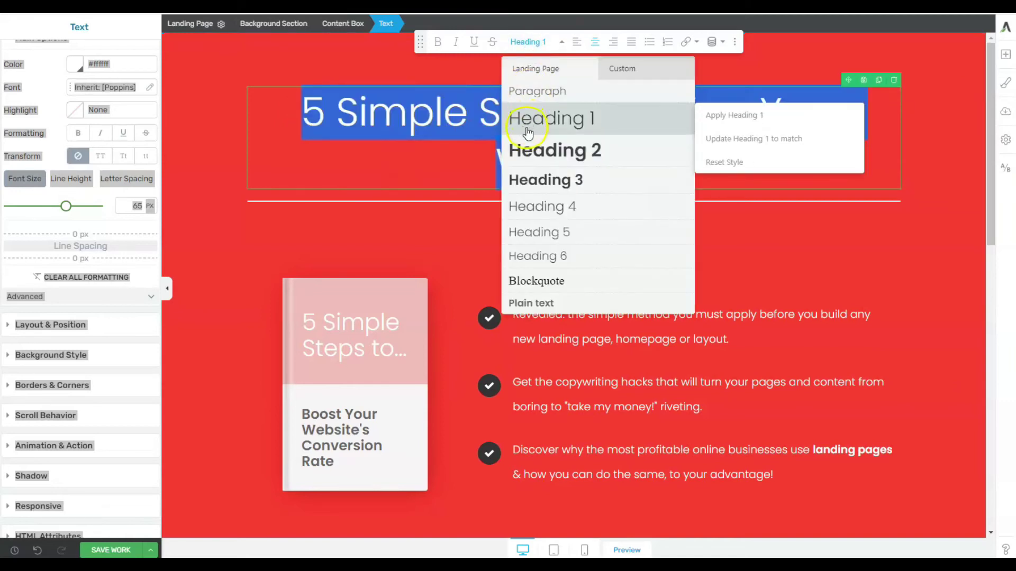
pyautogui.click(524, 182)
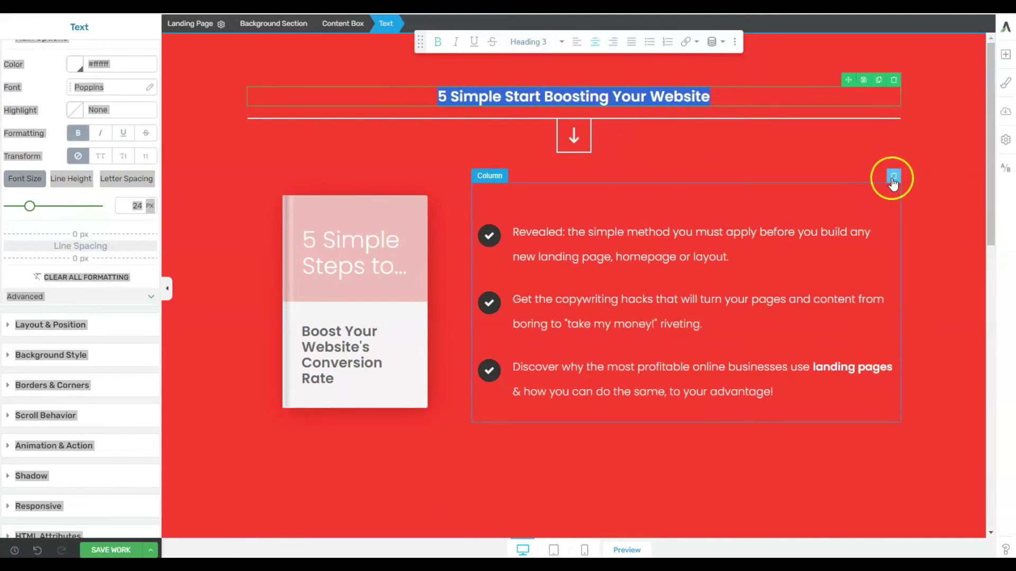
pyautogui.scroll(-5, 866, 275)
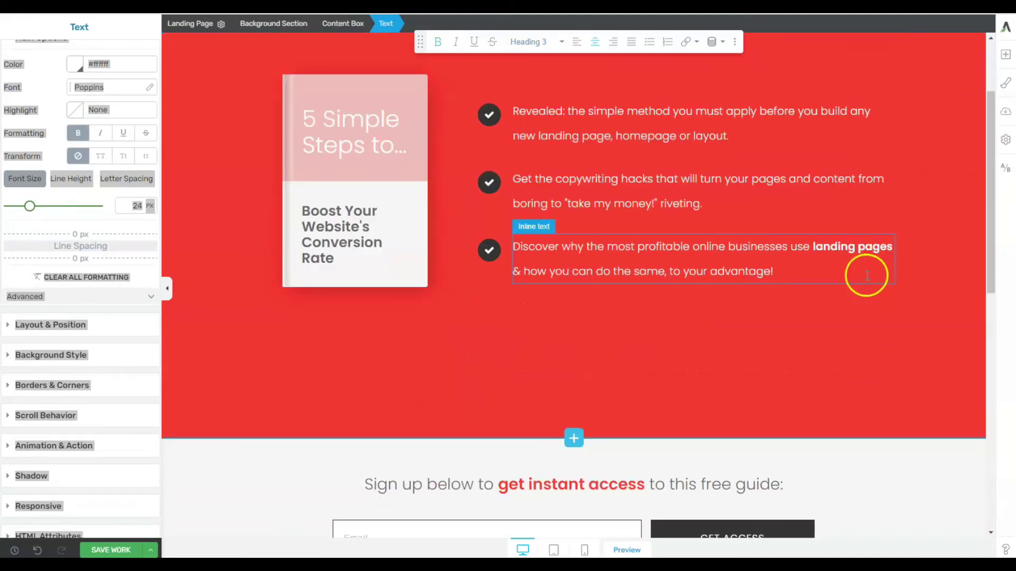
# Delete the email sign-up form below the hero, leaving an empty section, and let the changes save.
pyautogui.press('Escape')
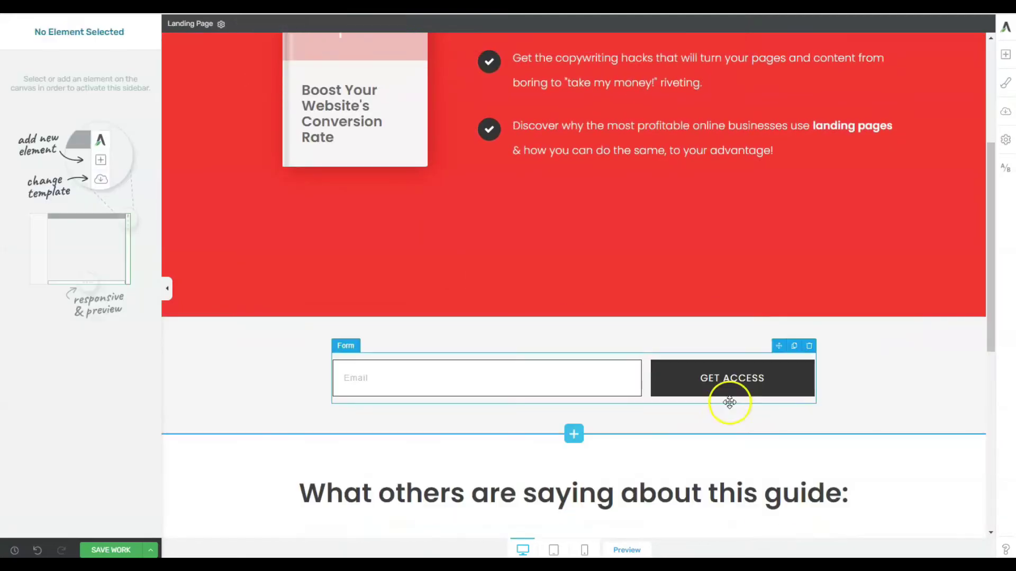
pyautogui.click(808, 346)
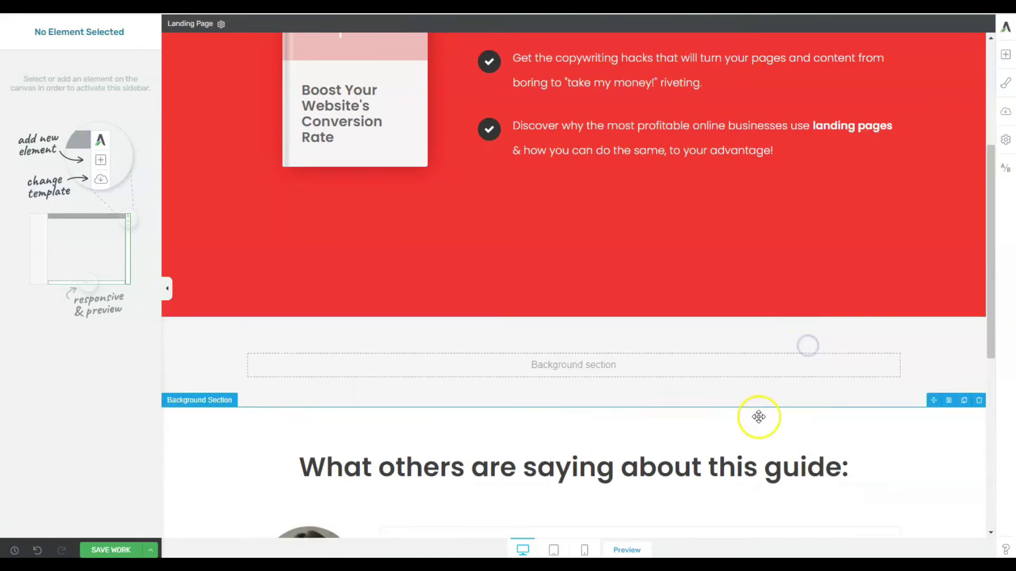
pyautogui.scroll(-4, 730, 431)
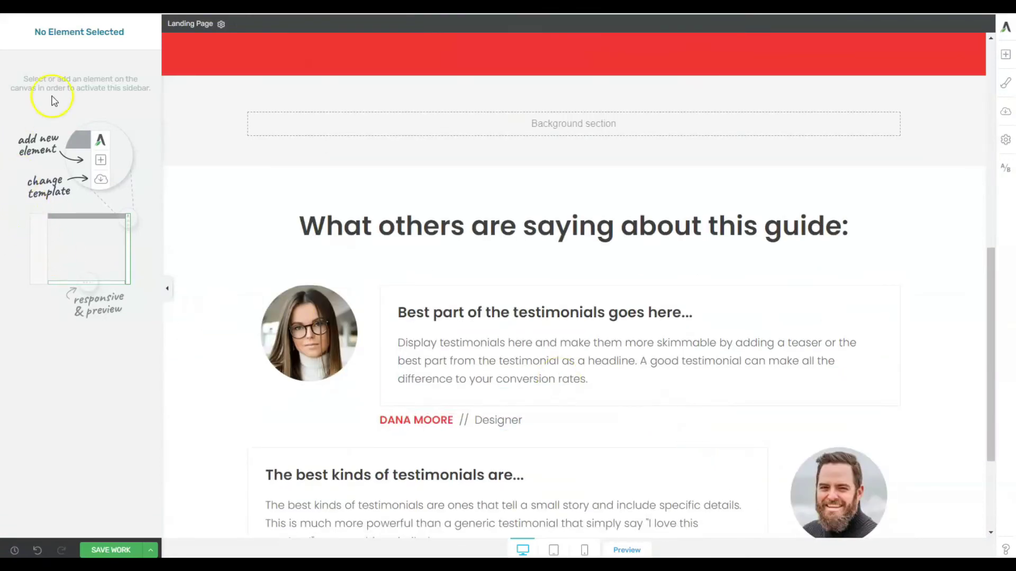
pyautogui.click(179, 25)
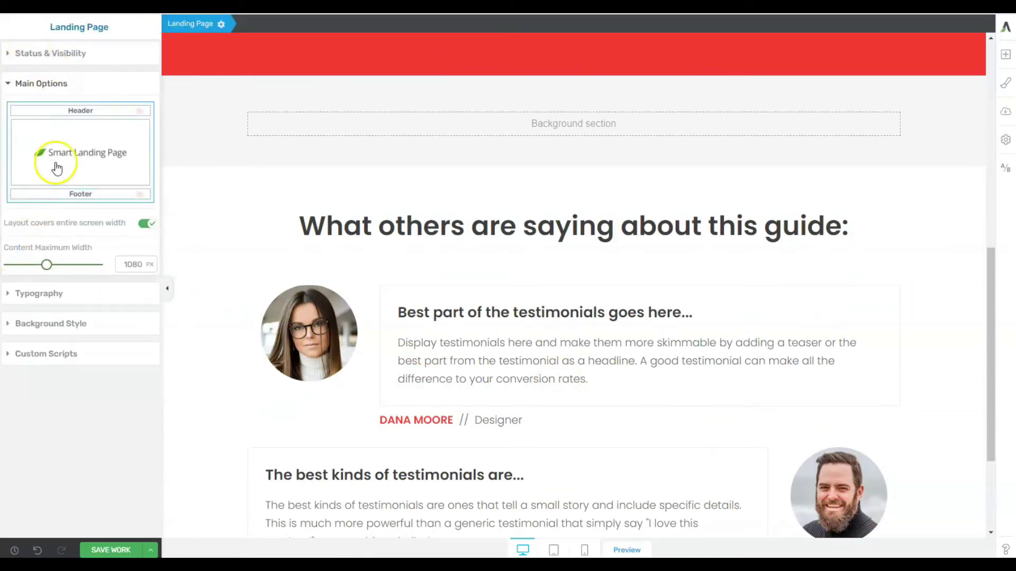
pyautogui.click(154, 146)
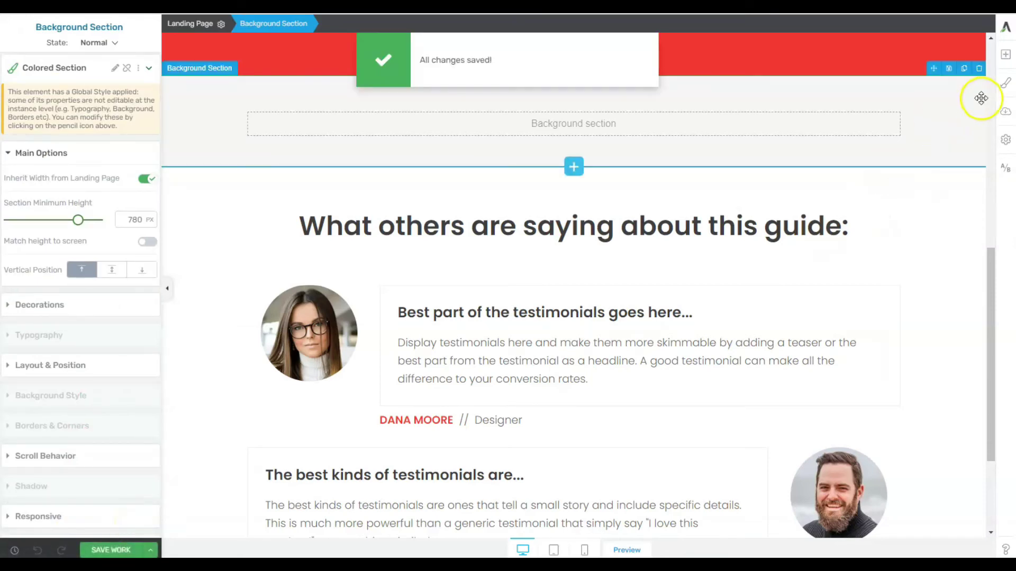
# Place an Image element above the second testimonial's text, insert web-DSC_0054, and save the work.
pyautogui.click(1005, 56)
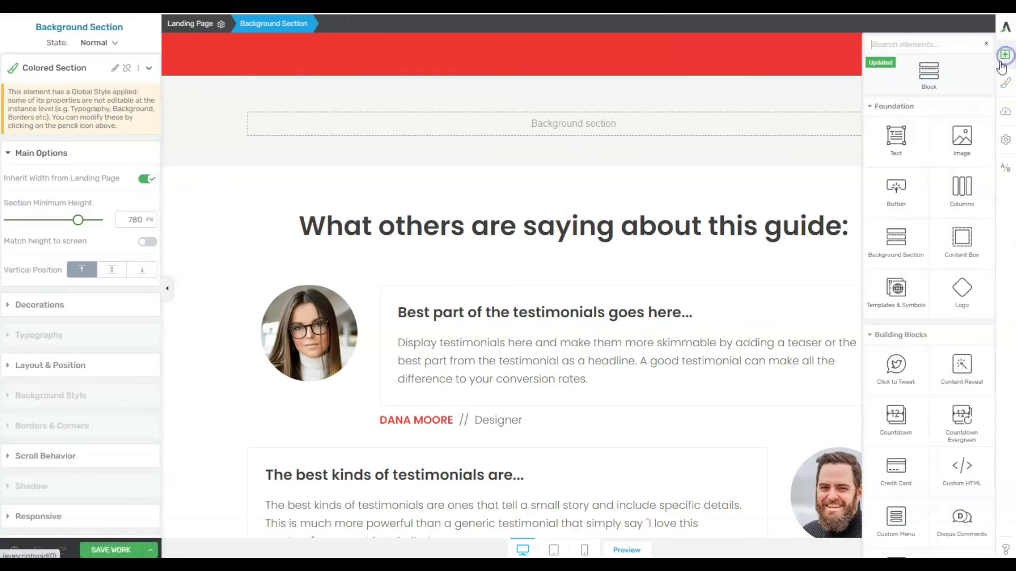
pyautogui.moveTo(963, 148); pyautogui.dragTo(584, 452)
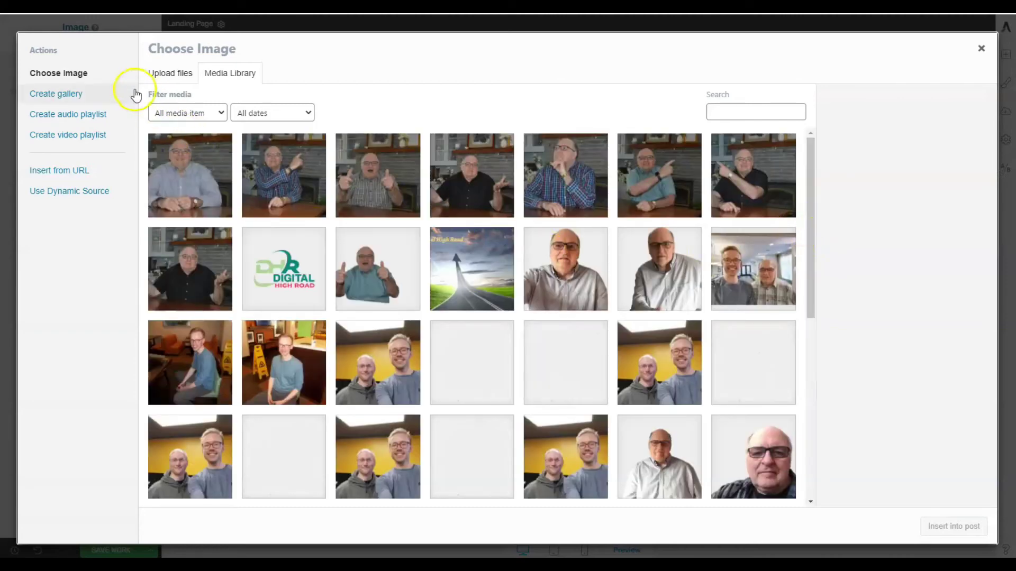
pyautogui.click(257, 154)
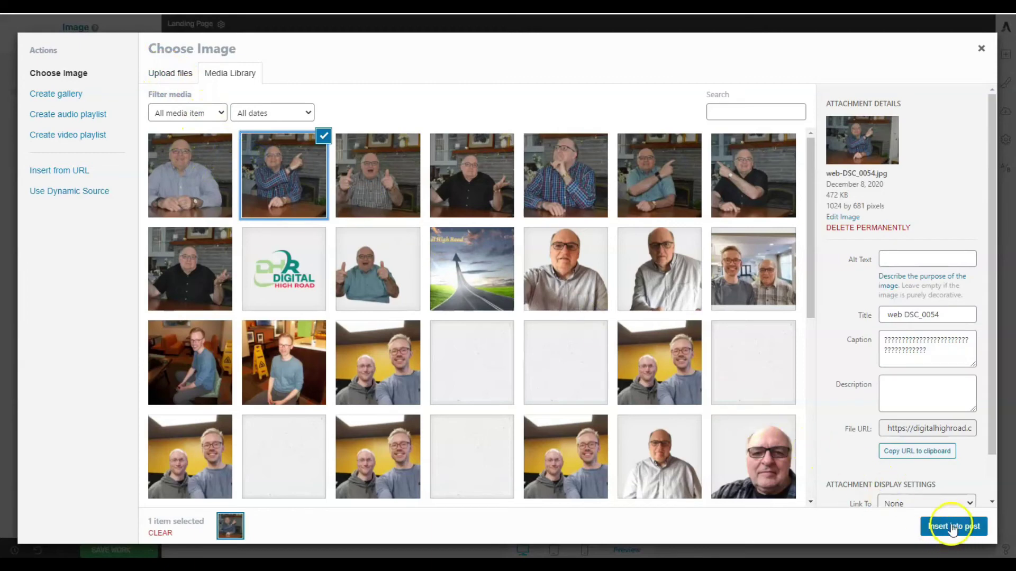
pyautogui.click(950, 527)
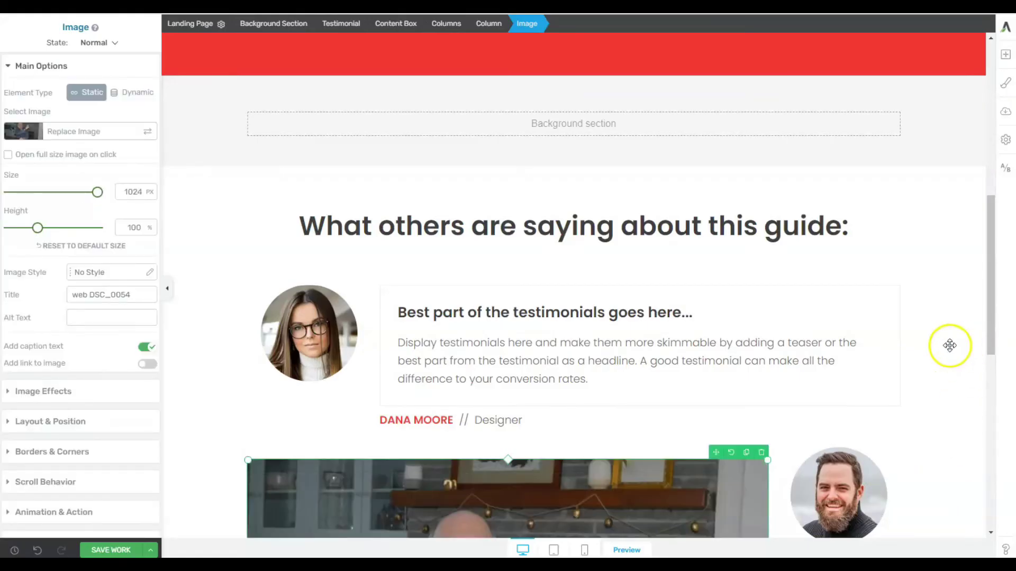
pyautogui.scroll(-1, 876, 334)
pyautogui.scroll(-5, 876, 334)
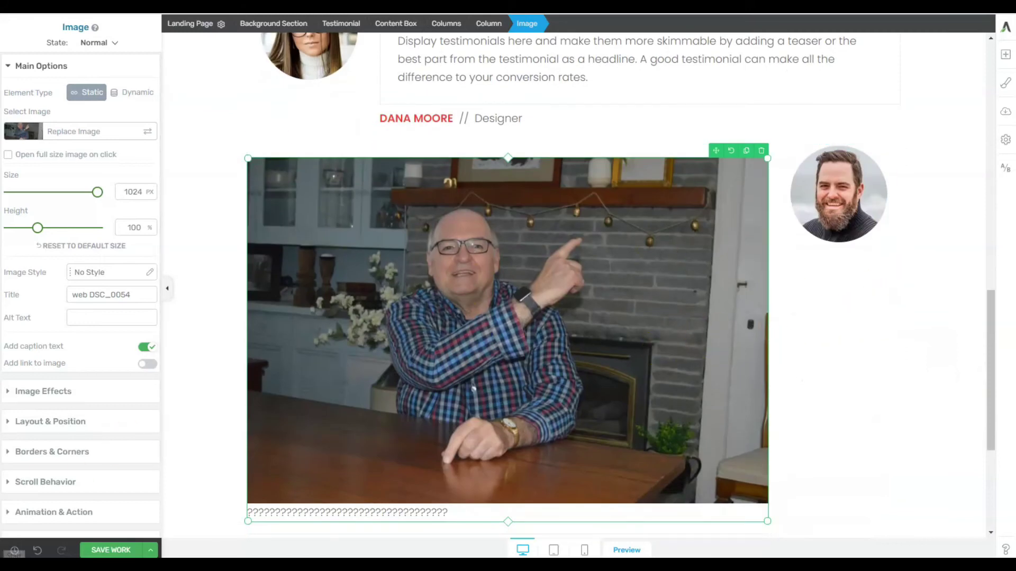
pyautogui.click(92, 553)
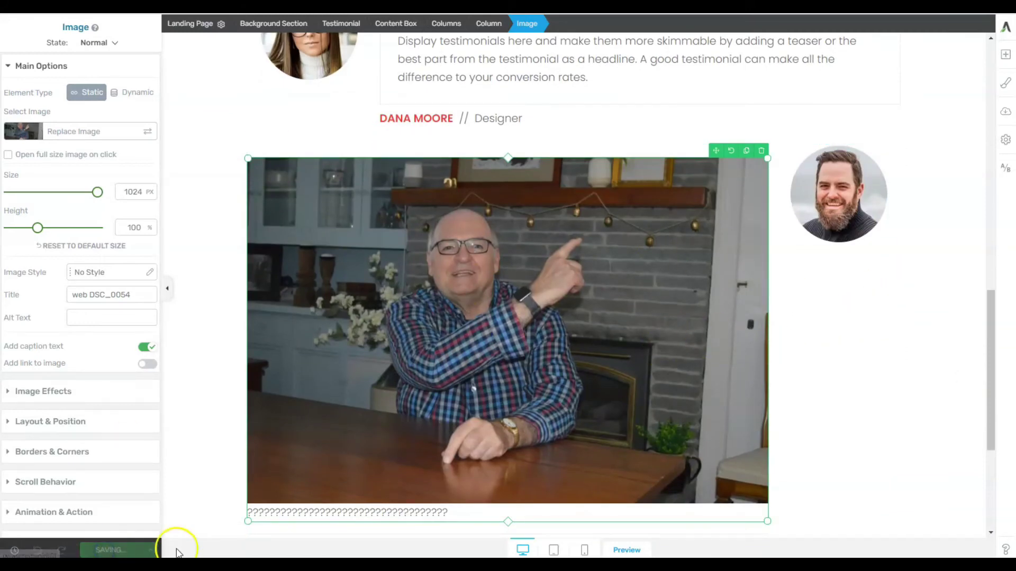
# Check the Test 1 landing page in tablet preview, then save the work in Thrive Architect.
pyautogui.click(555, 550)
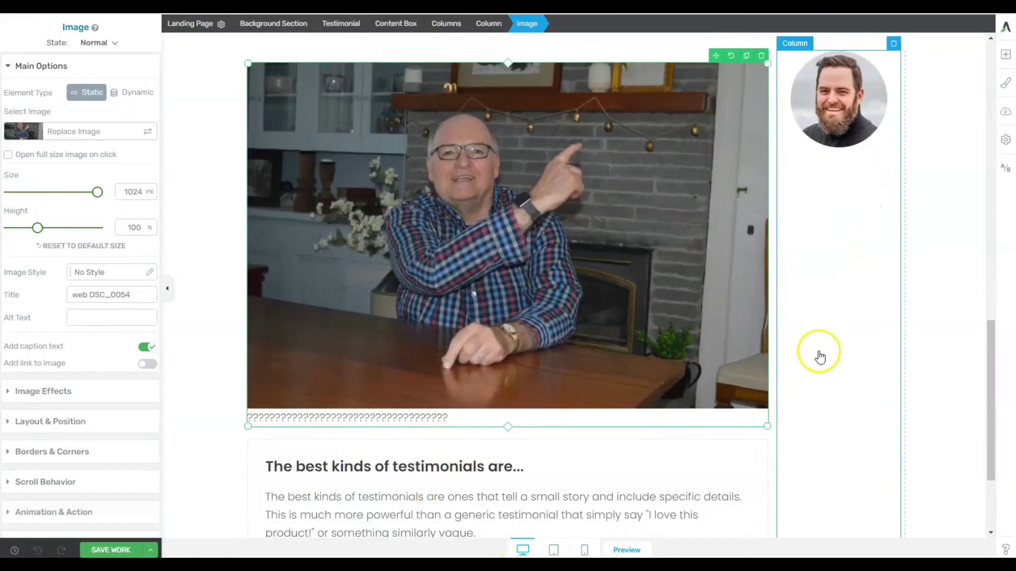
pyautogui.scroll(8, 816, 354)
pyautogui.scroll(5, 782, 358)
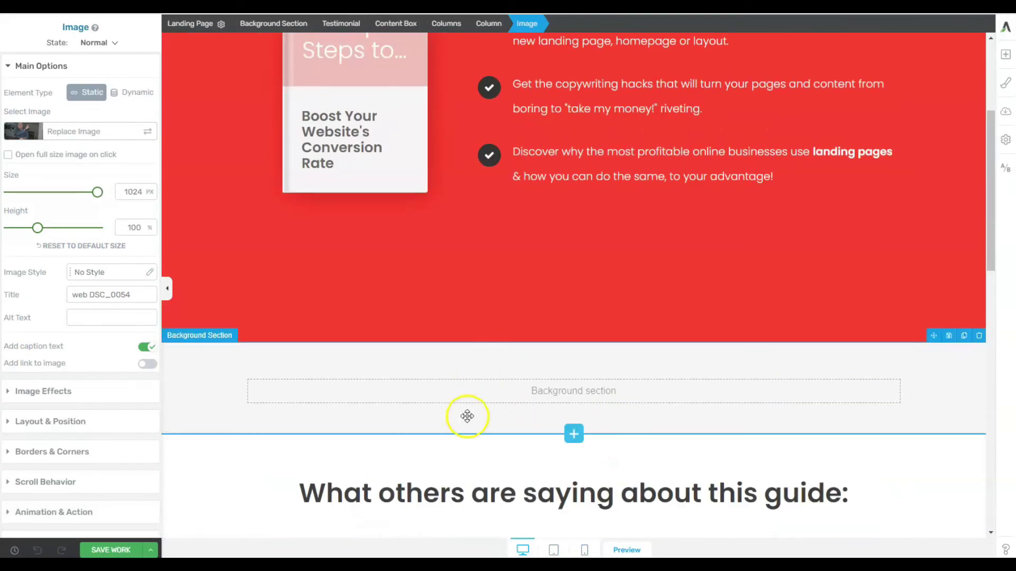
pyautogui.click(107, 551)
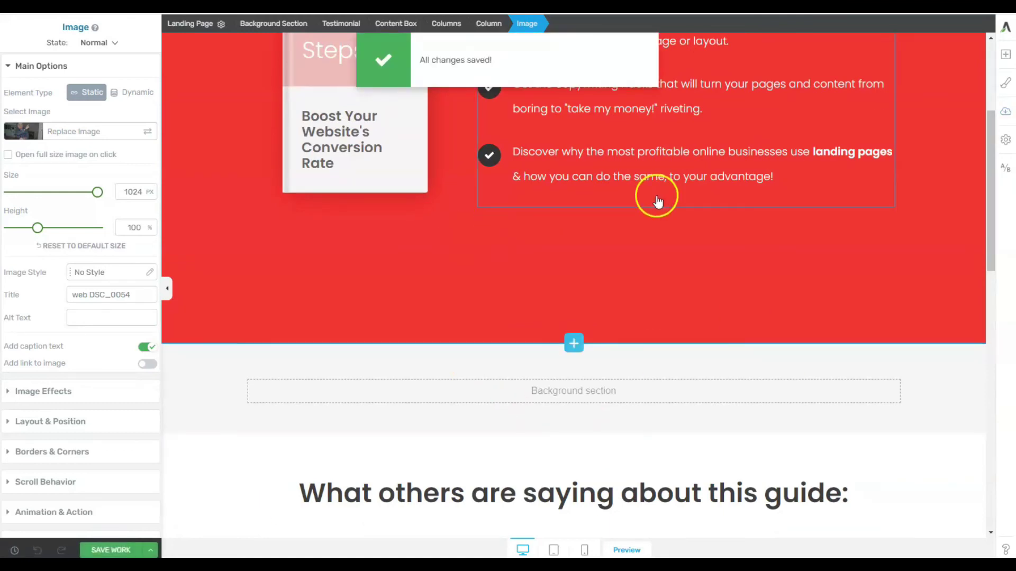
pyautogui.scroll(4, 658, 200)
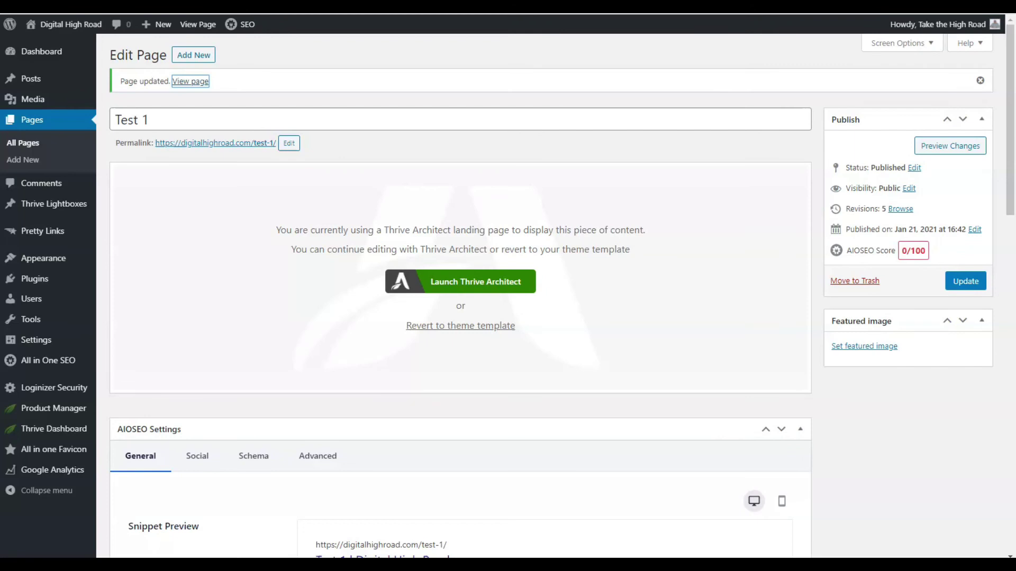
# Update the Test 1 page and open its live version in a new tab.
pyautogui.click(963, 285)
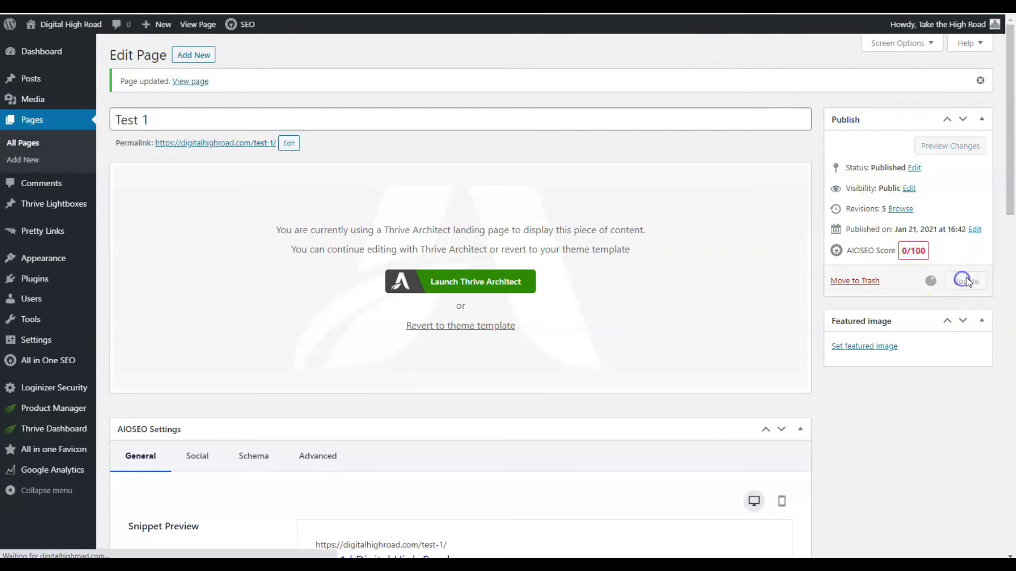
pyautogui.click(182, 84)
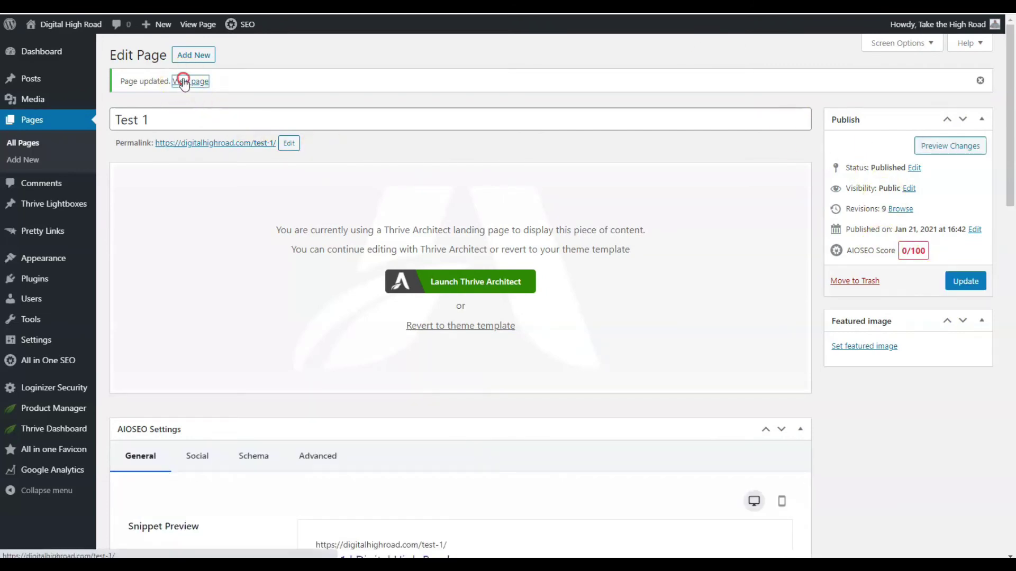
pyautogui.rightClick(184, 81)
pyautogui.click(211, 88)
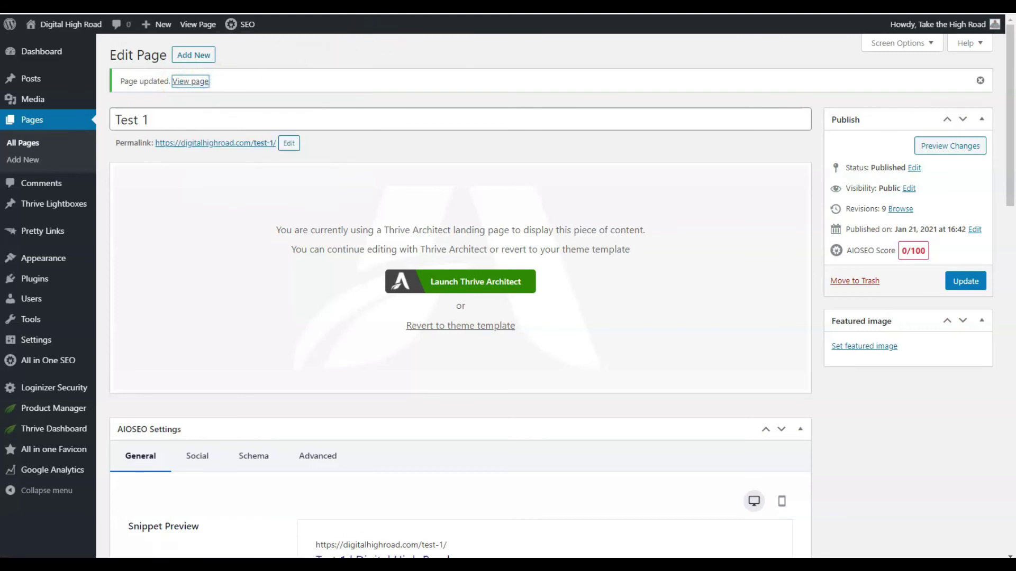
pyautogui.hotkey('ctrl', 'Tab')
# Scroll the live Test 1 page to check the testimonial photo and form-free hero.
pyautogui.scroll(-10, 741, 62)
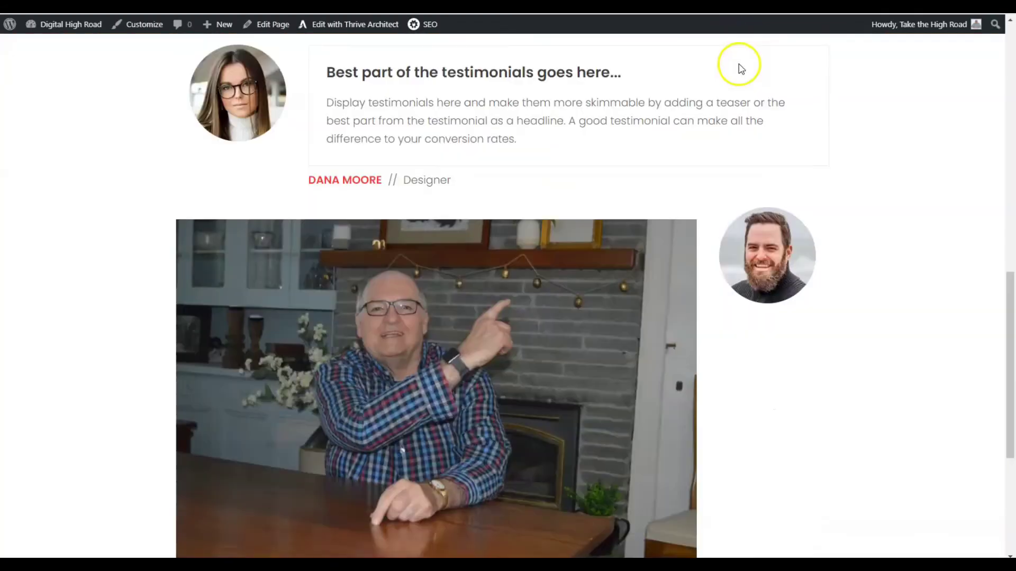
pyautogui.scroll(-3, 740, 63)
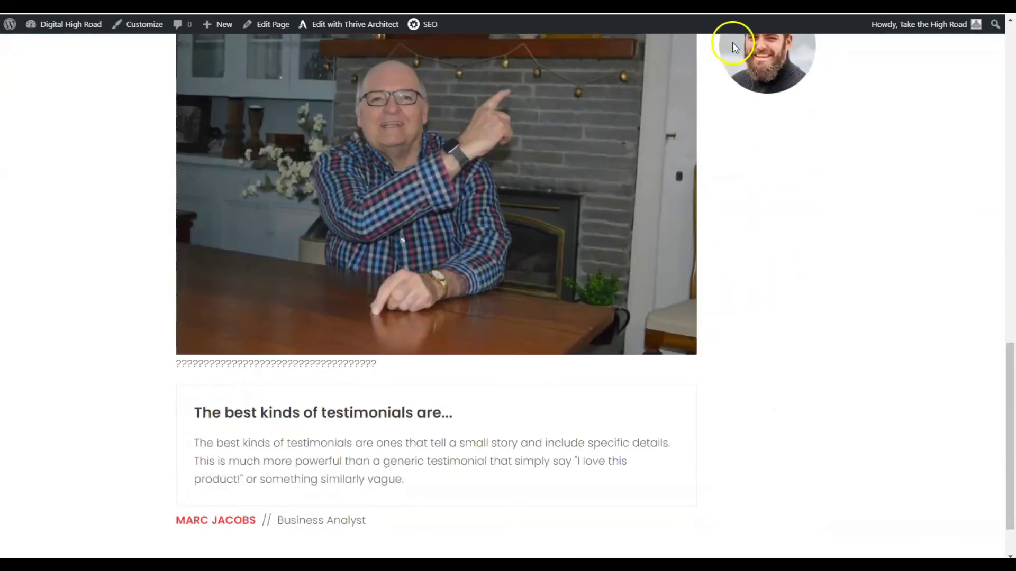
pyautogui.scroll(10, 736, 58)
pyautogui.scroll(5, 733, 57)
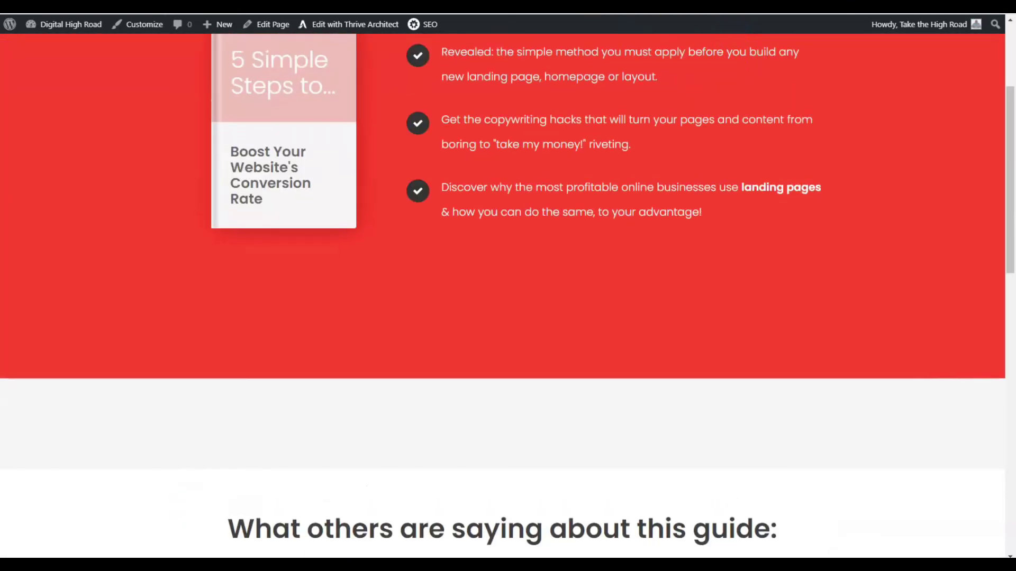